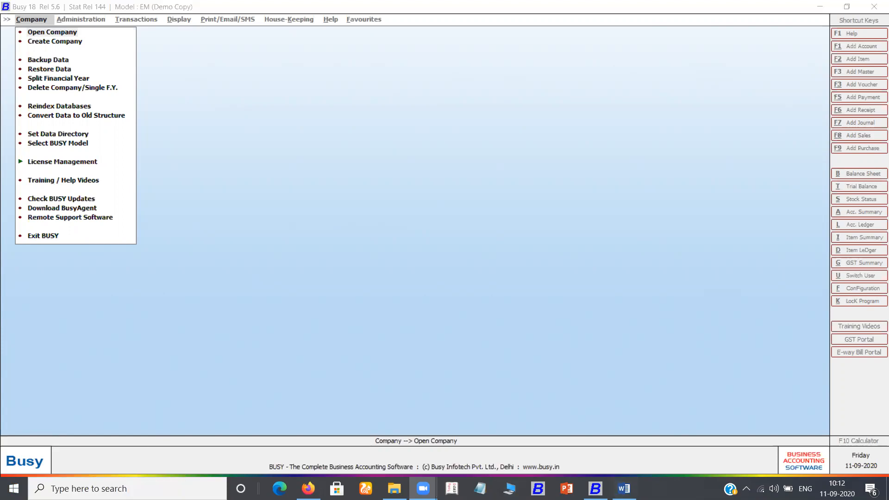
Switch to Word to review the sample trial balance table, and return to Busy
left_click(624, 489)
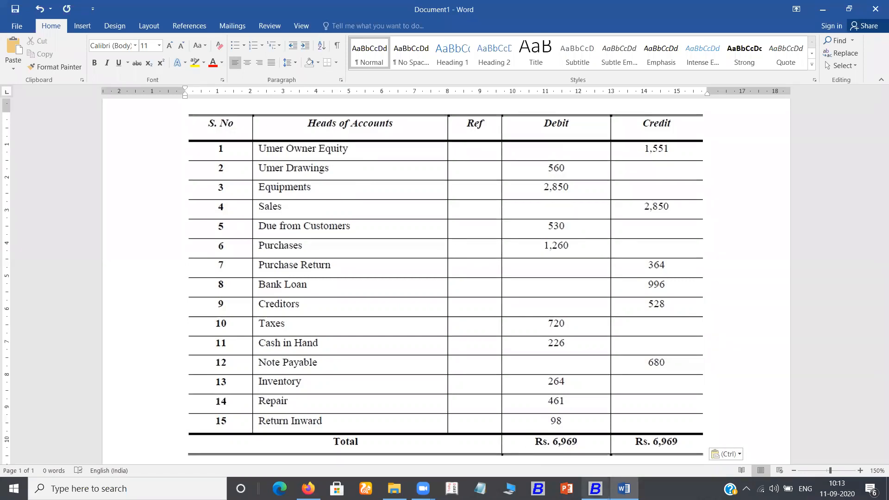
mouse_move(596, 489)
left_click(596, 442)
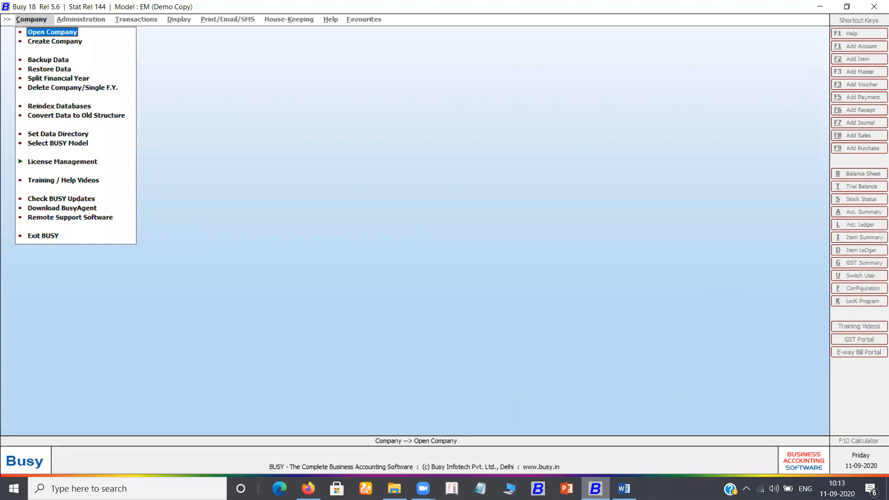
Open the company MEGA MART PVT. LTD
key("Down")
key("Up")
key("Up")
key("Down")
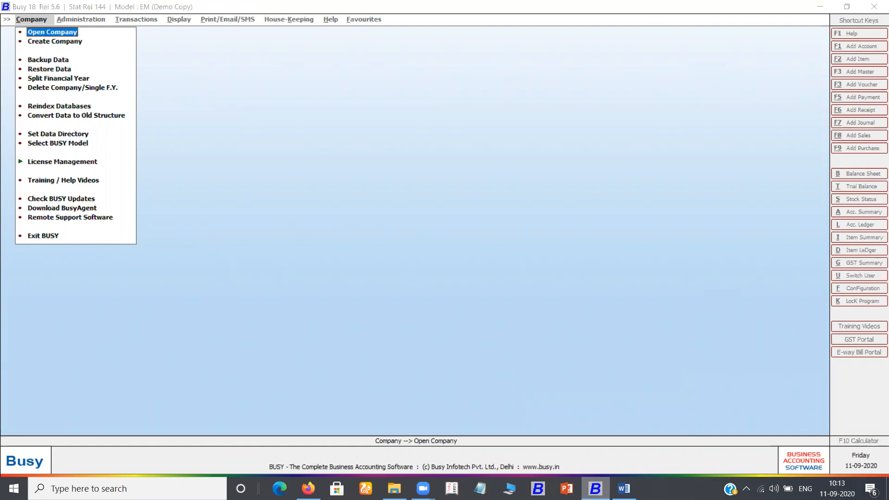
key("Return")
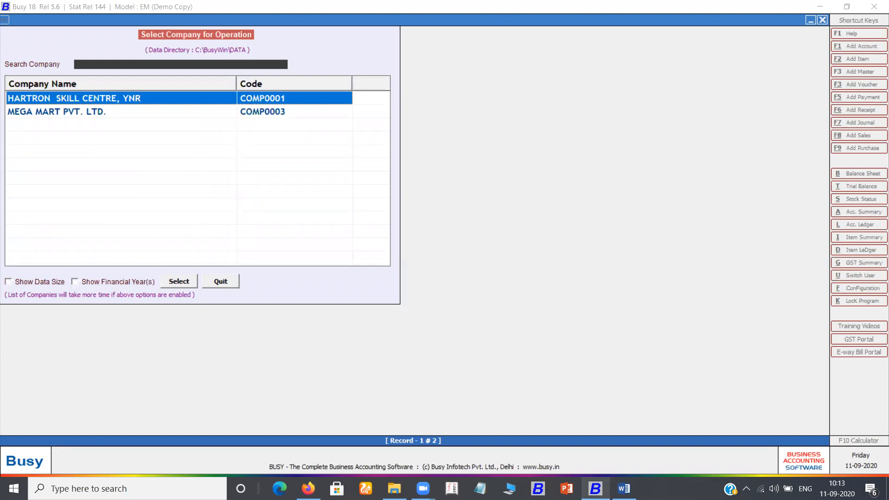
left_click(122, 112)
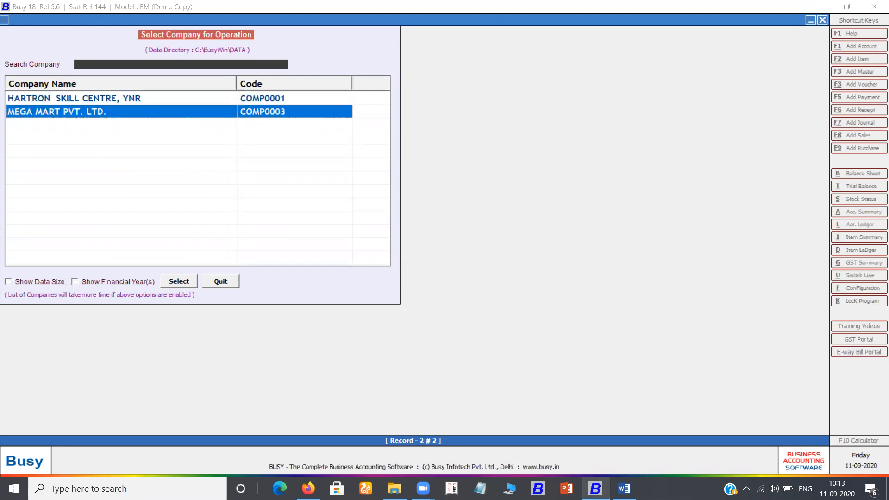
key("Return")
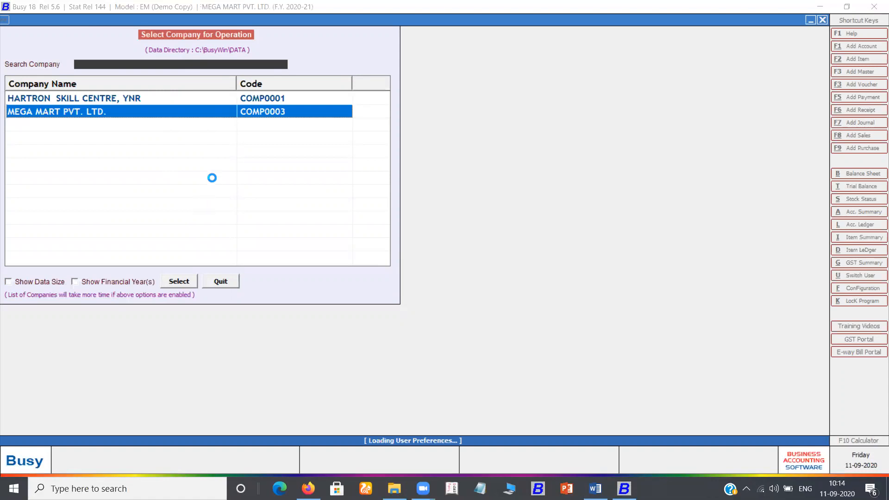
key("Right")
key("Down")
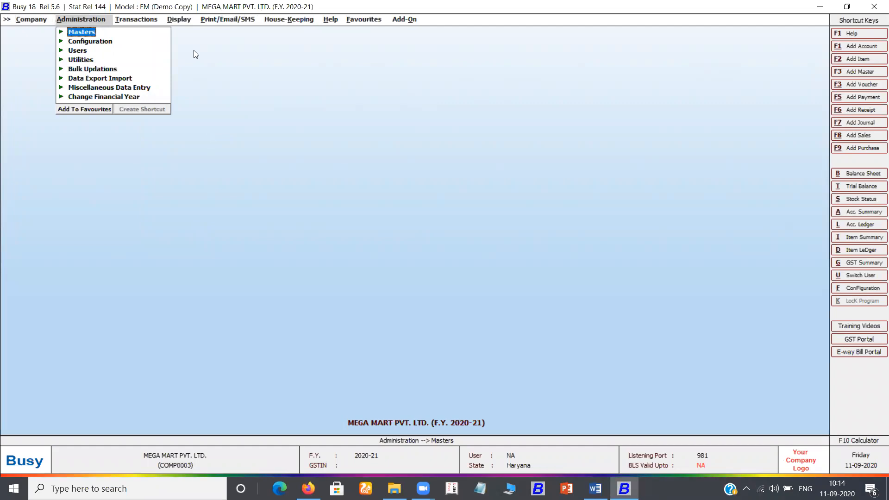
key("Escape")
Start the alphabetical closing trial balance report with balances only for all accounts
key("Right")
key("Right")
key("Right")
key("Right")
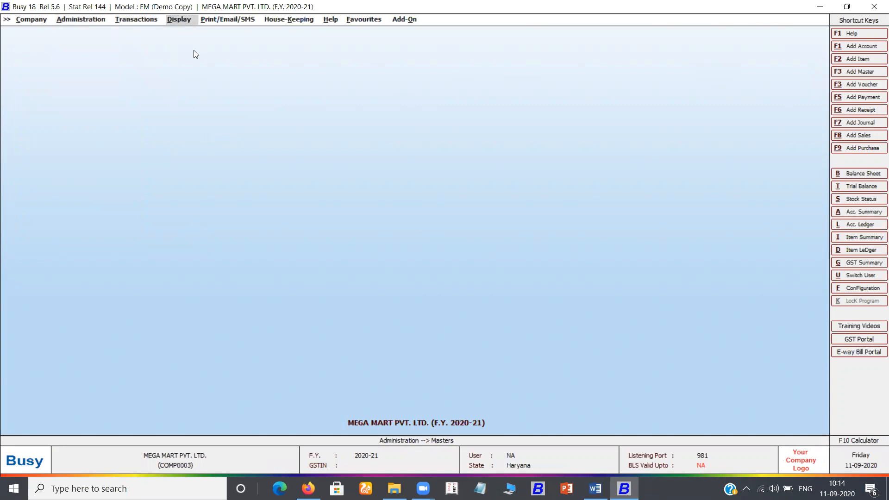
key("Left")
key("Right")
key("Left")
key("Left")
key("Return")
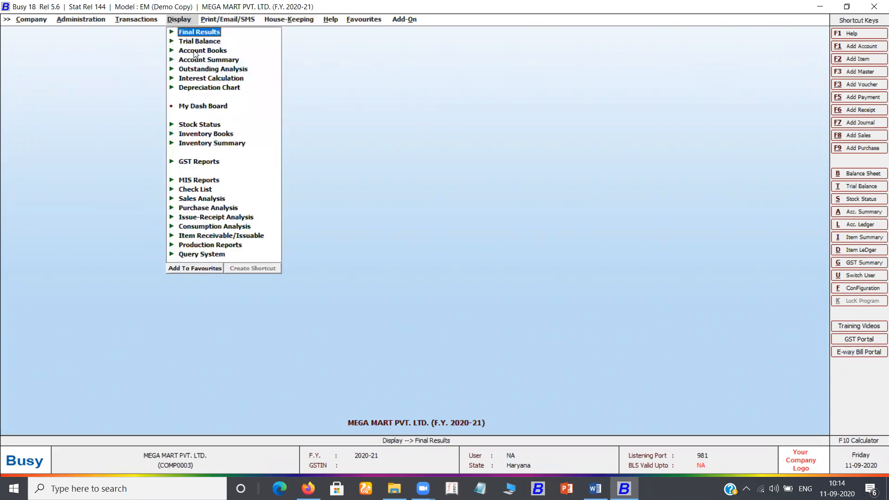
key("Down")
key("Return")
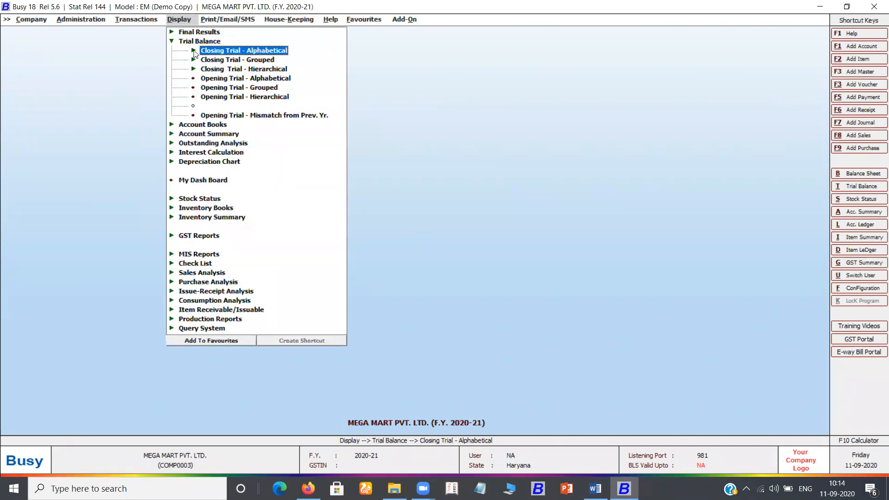
key("Return")
key("Return")
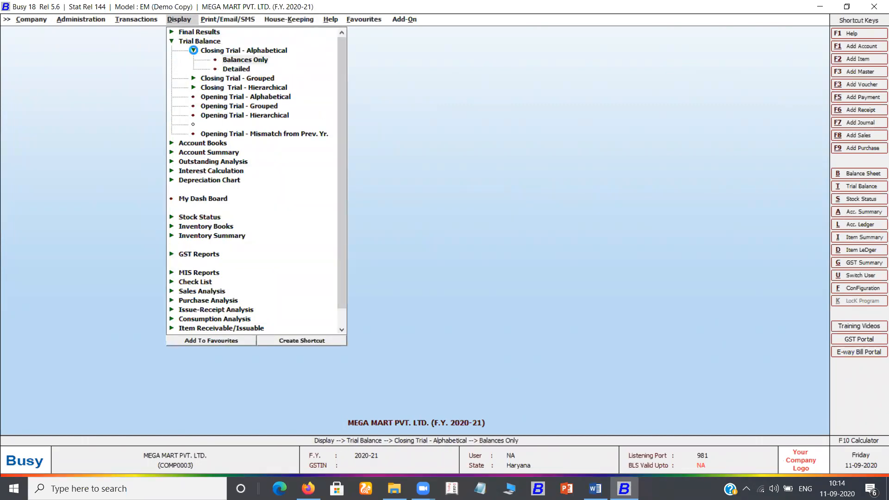
key("Return")
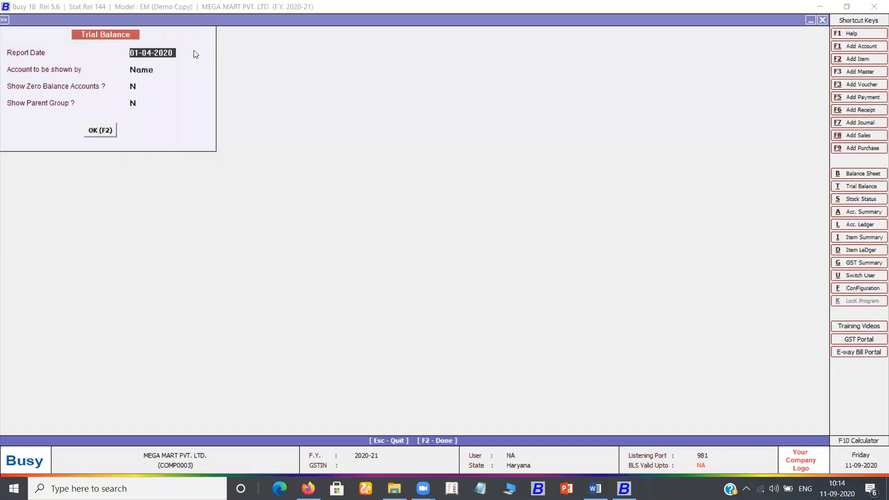
Generate the trial balance as on 01-04-2020, shown by account name, without zero-balance accounts or parent groups
key("Return")
key("Return")
key("Return")
key("Return")
left_click(194, 51)
key("F2")
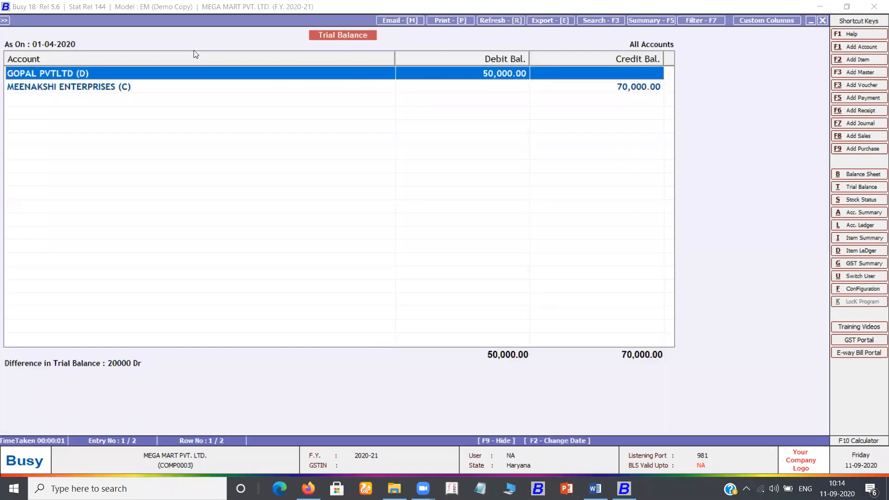
View the ledger of the GOPAL PVTLTD (D) account and return to the trial balance
key("Down")
key("Up")
key("Return")
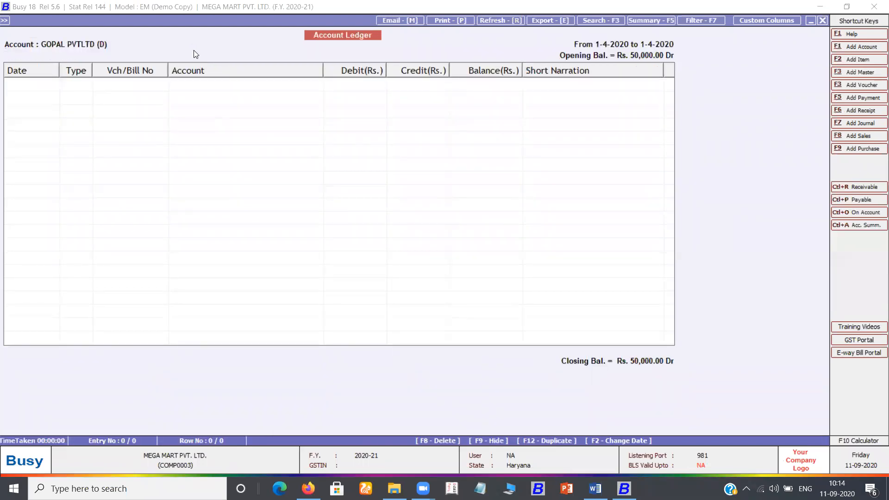
key("Escape")
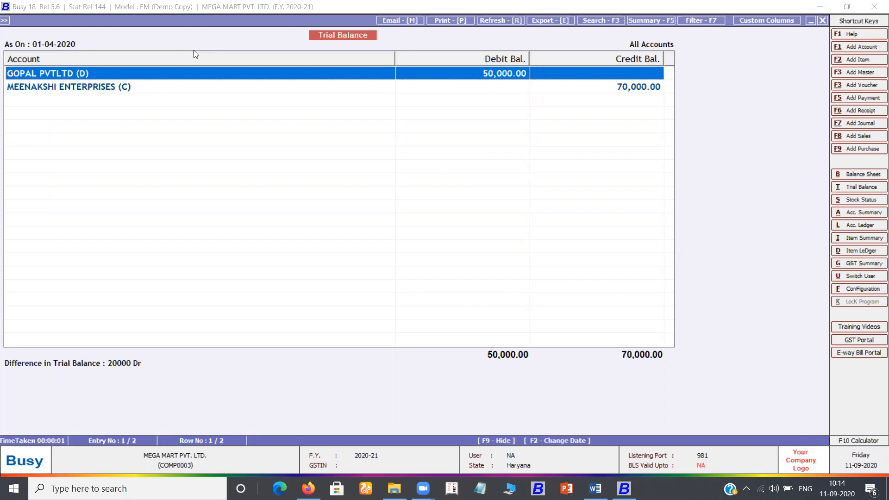
key("alt+m")
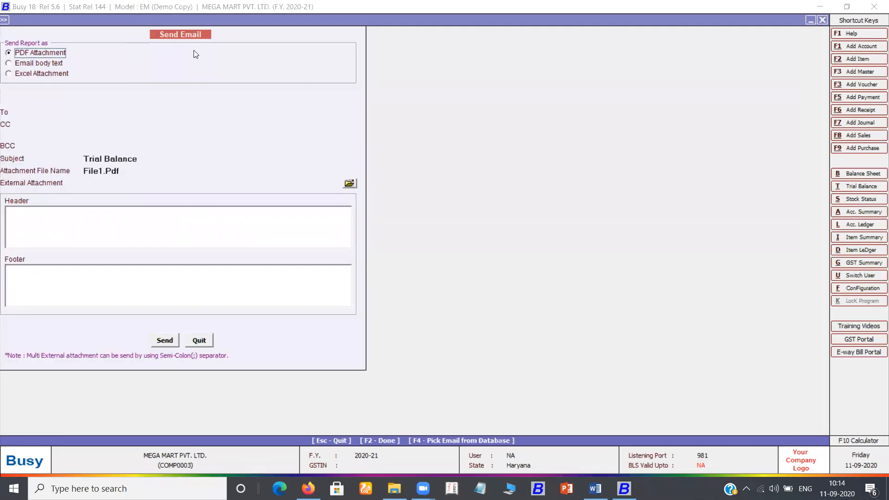
key("Escape")
key("Return")
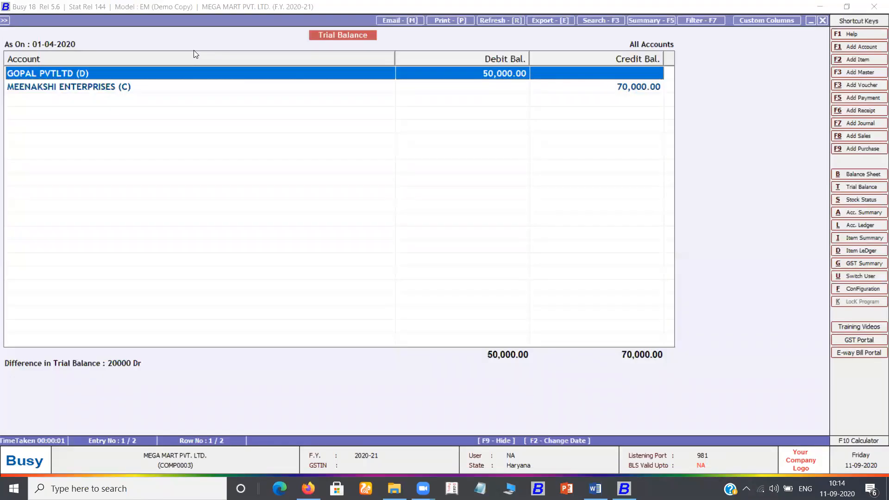
Check the GOPAL PVTLTD (D) ledger again and close the trial balance report
key("Return")
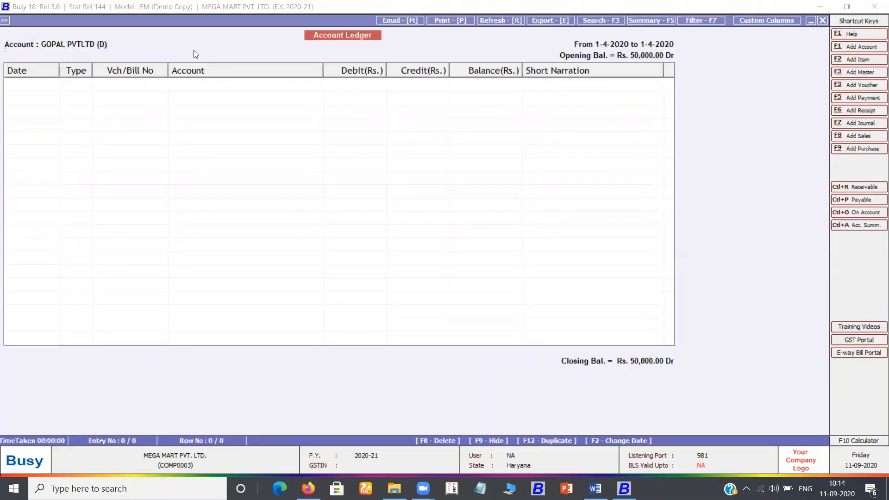
key("Escape")
key("Escape")
key("Escape")
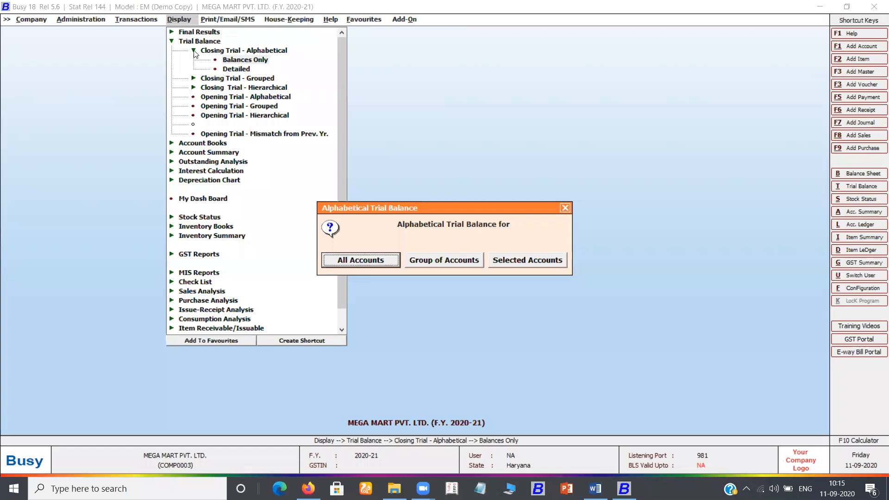
key("Escape")
key("Escape")
key("Escape")
key("Escape")
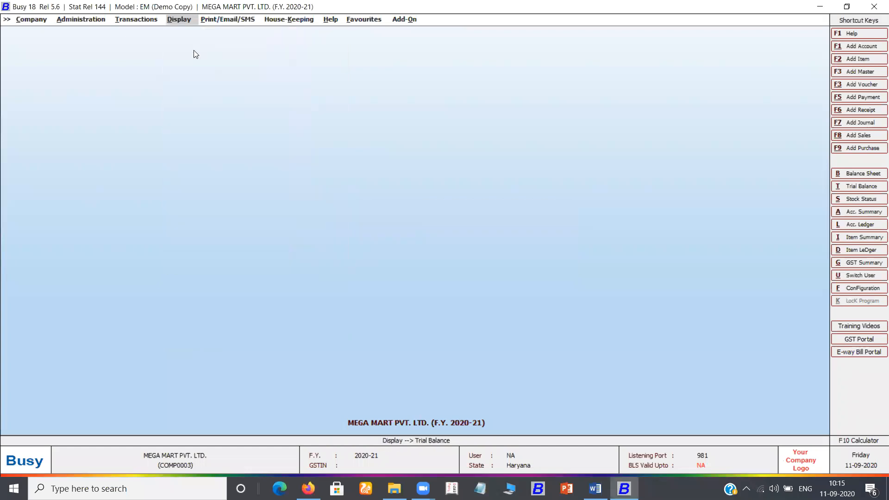
Open the GOPAL PVTLTD (D) account master for modification and delete it despite its opening balance
key("Left")
key("Left")
key("Return")
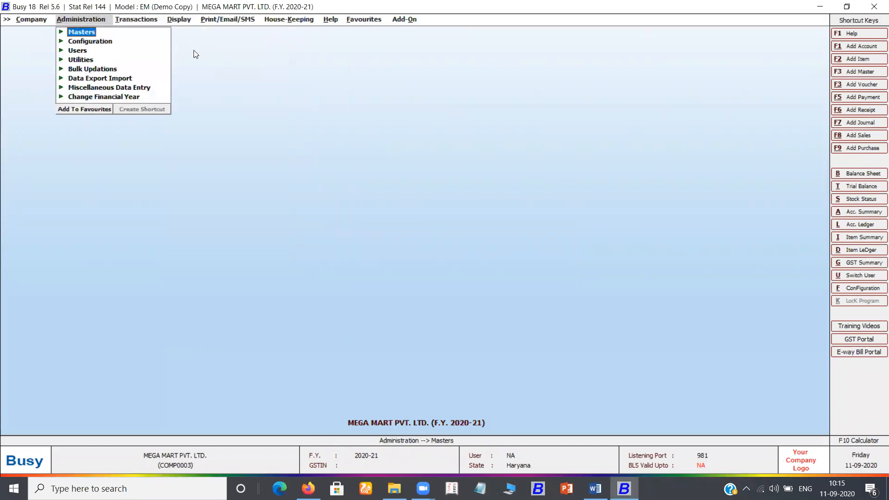
key("Return")
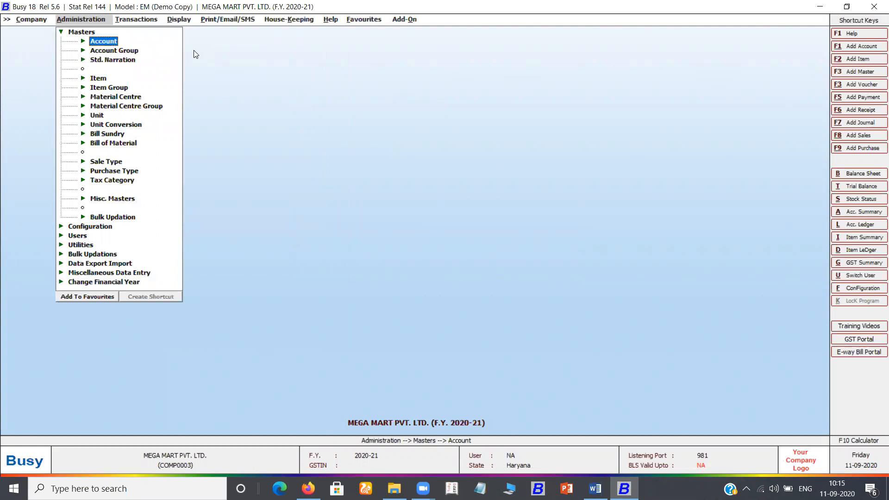
key("Return")
key("Down")
key("Return")
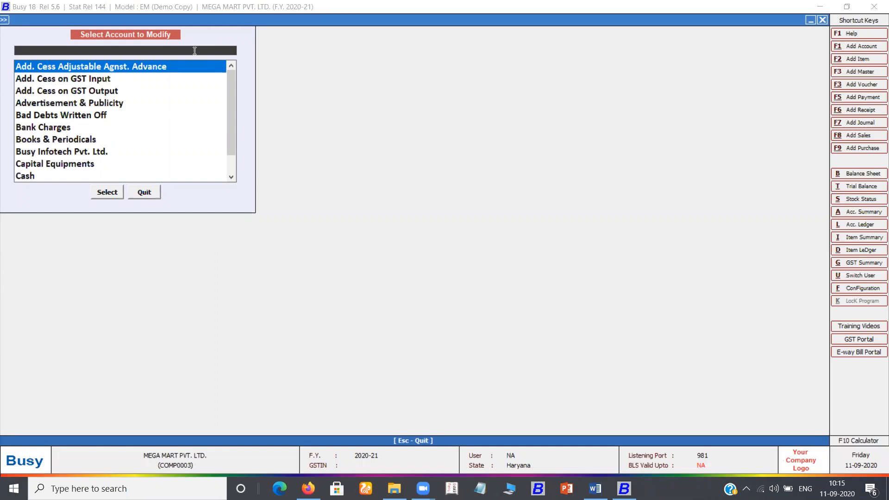
type("go")
key("Return")
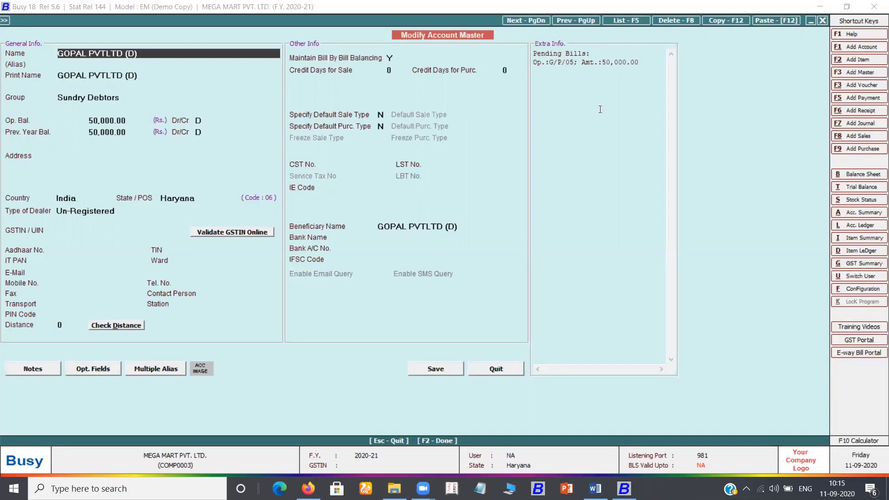
key("F8")
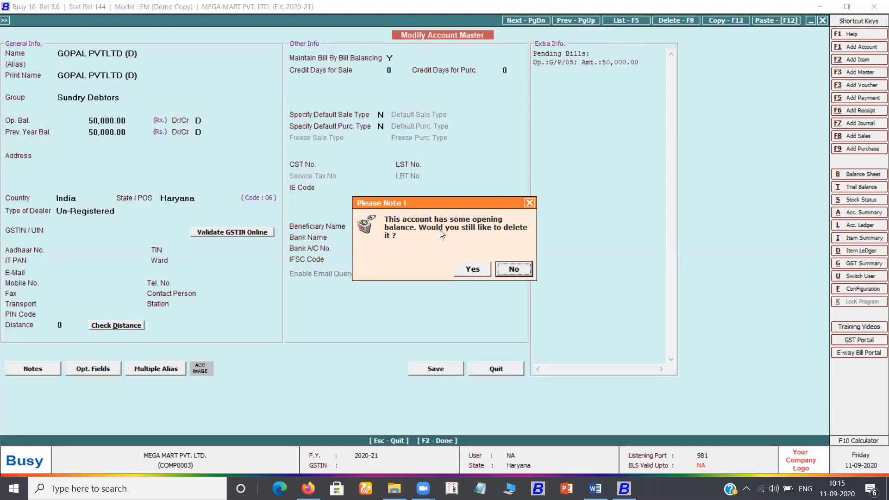
left_click(472, 270)
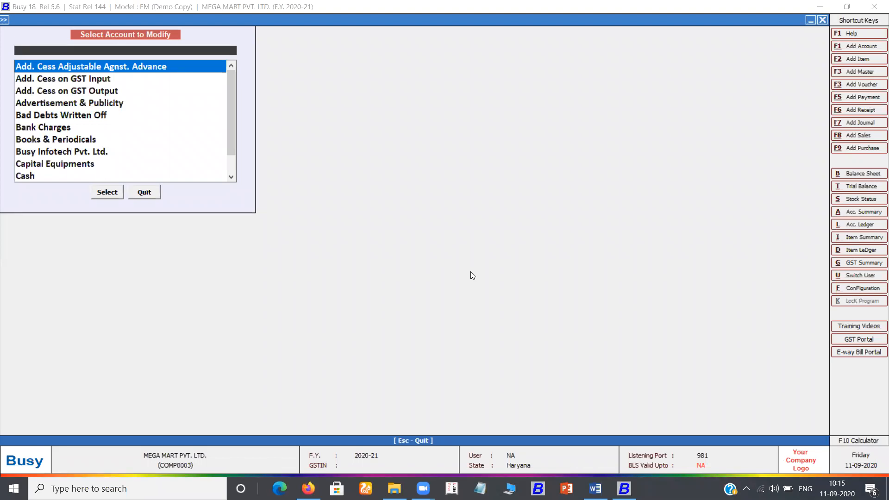
Delete the MEENAKSHI ENTERPRISES (C) account master and leave the account modification list
key("Down")
key("Down")
key("Down")
key("Down")
key("Down")
key("Down")
key("Down")
key("Down")
key("Down")
key("Down")
key("Down")
key("Down")
key("Down")
key("Down")
key("Down")
key("Down")
key("Down")
key("Down")
key("Down")
key("Down")
key("Down")
key("Down")
key("Down")
key("Down")
key("Down")
key("Down")
key("Down")
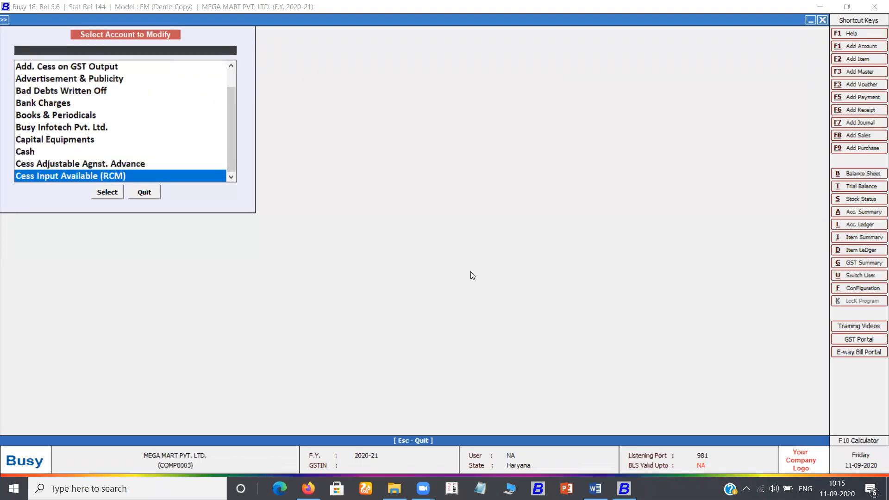
key("Down")
key("Down")
key("Down")
key("Down")
key("Down")
key("Down")
key("Down")
key("Down")
key("Down")
key("Down")
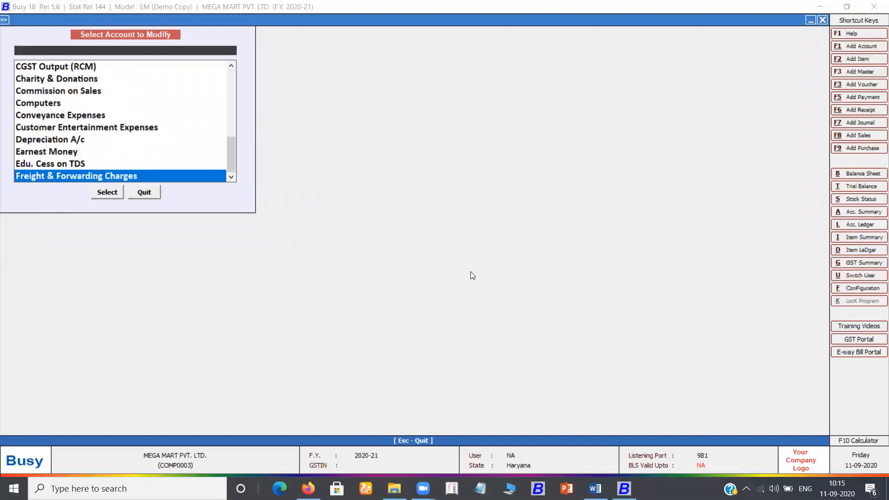
key("Down")
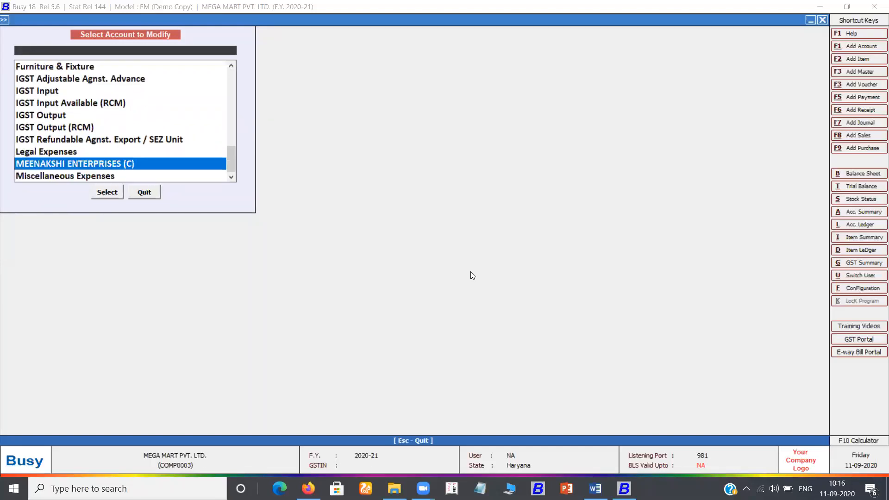
key("Return")
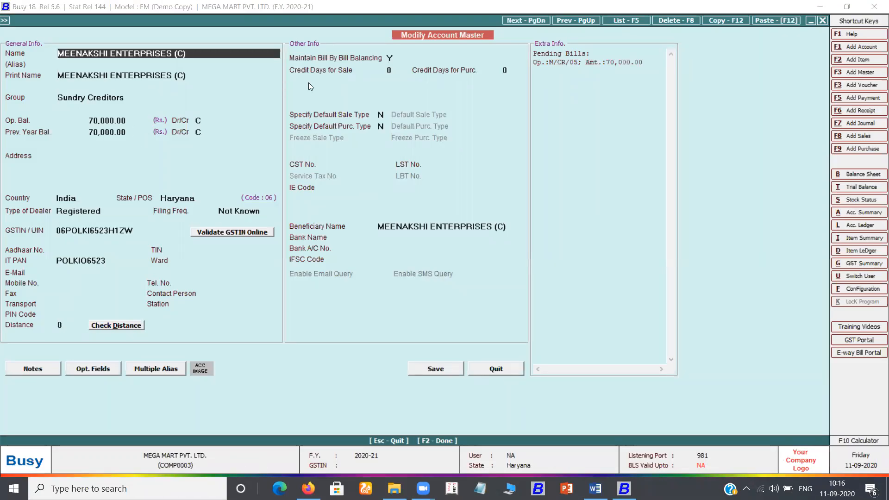
key("F8")
key("Left")
key("Return")
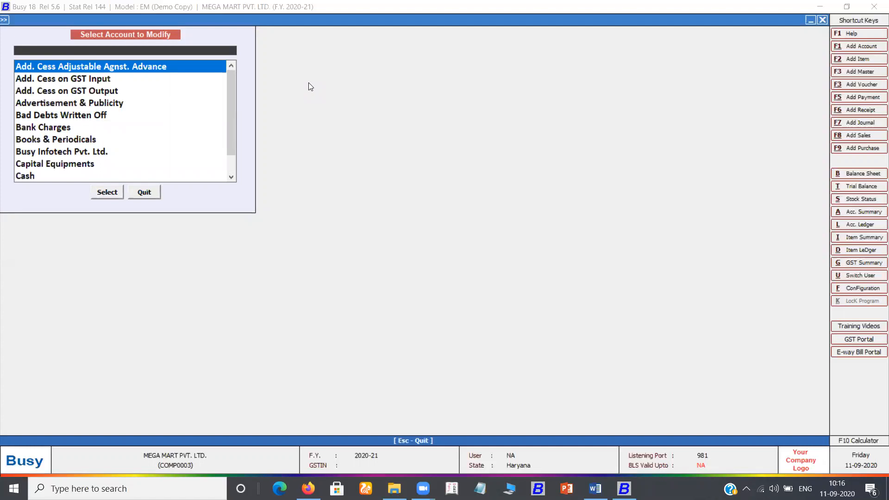
key("Escape")
key("Escape")
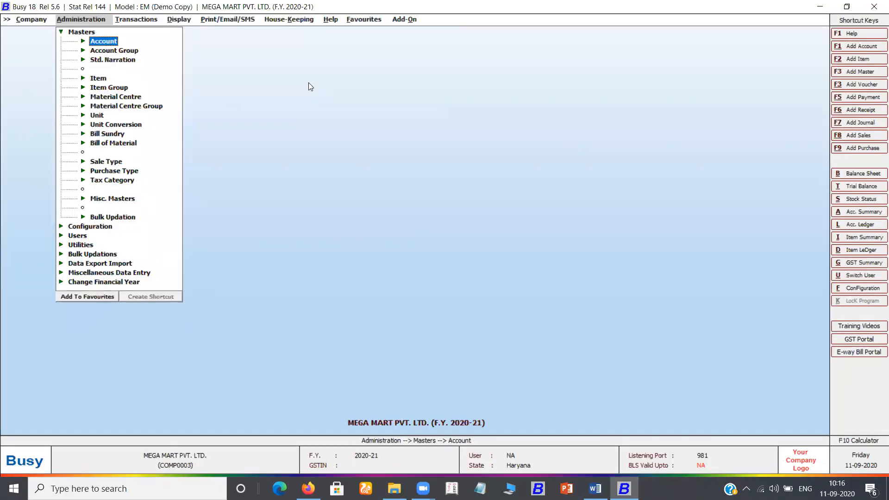
key("Escape")
key("Escape")
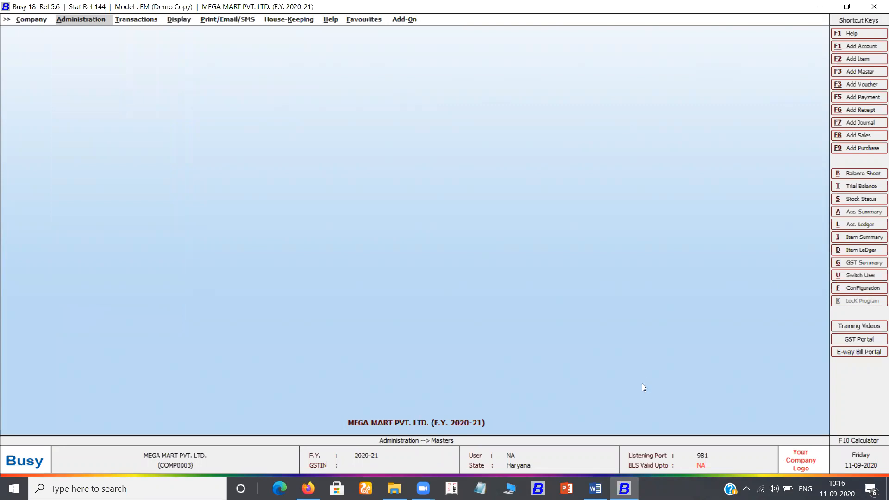
Check the owner's equity entry of the trial balance table in Word, and return to Busy
left_click(596, 489)
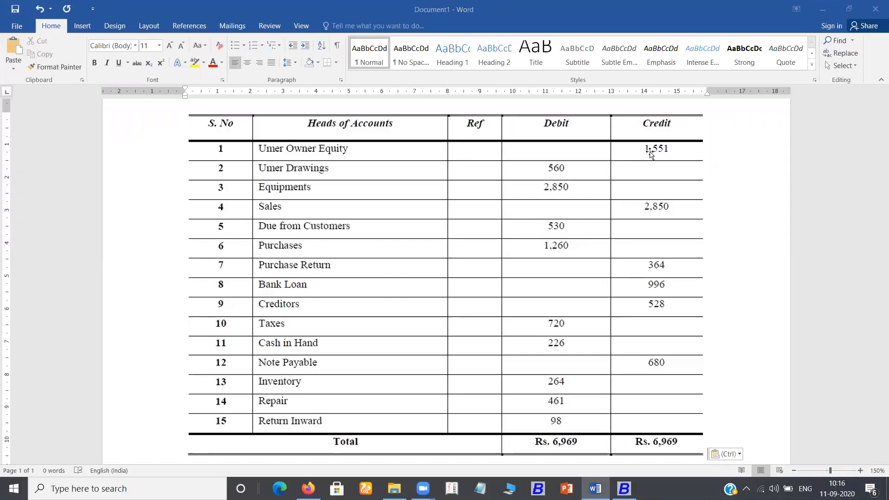
key("alt+Tab")
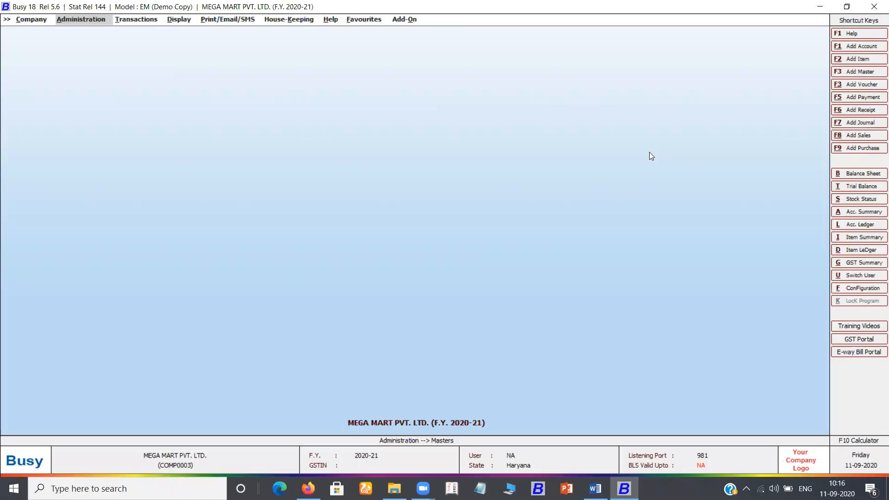
Start a new account master named Owner Equity and assign it to the Capital Account group
key("Return")
key("Return")
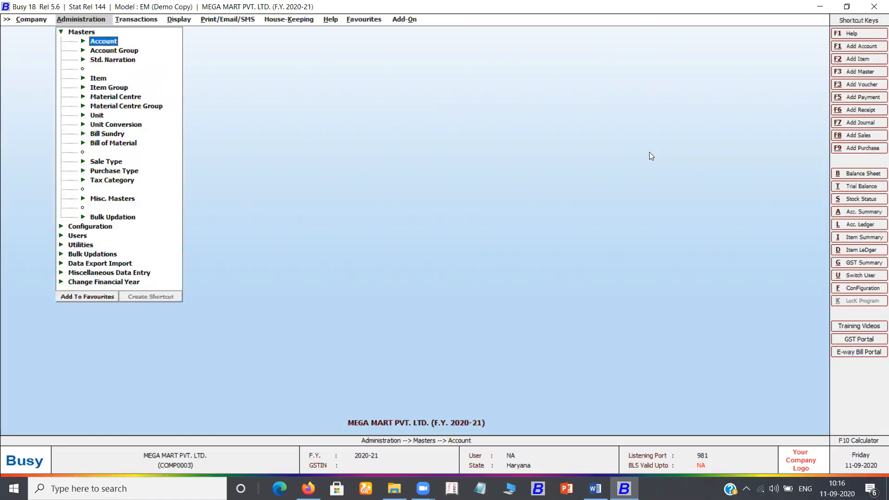
key("Return")
key("Return")
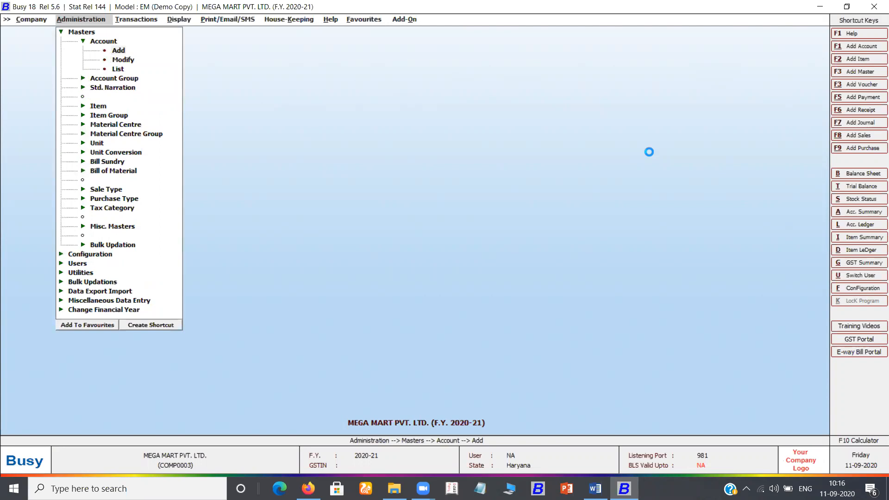
type("owner")
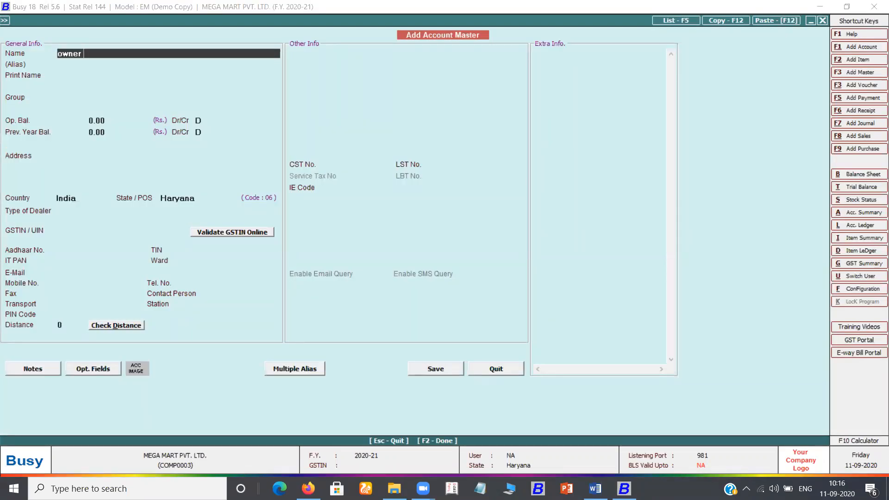
type(" equity")
key("Return")
key("Return")
key("Return")
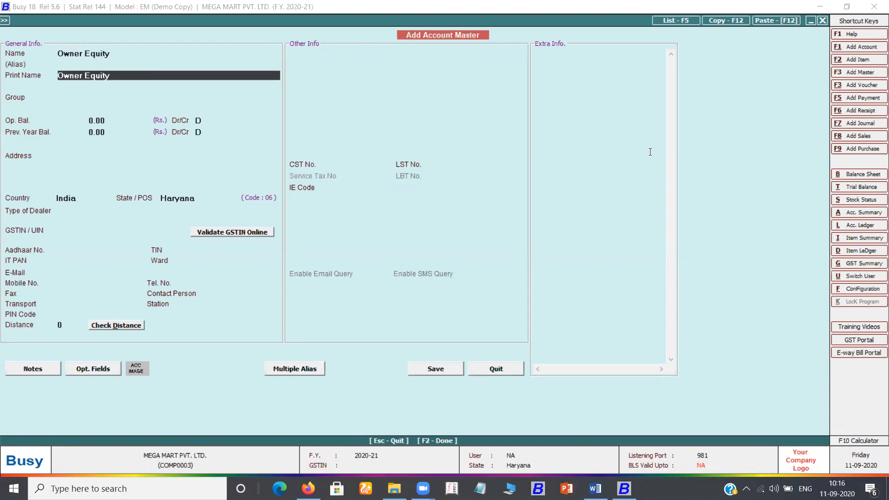
type("ca")
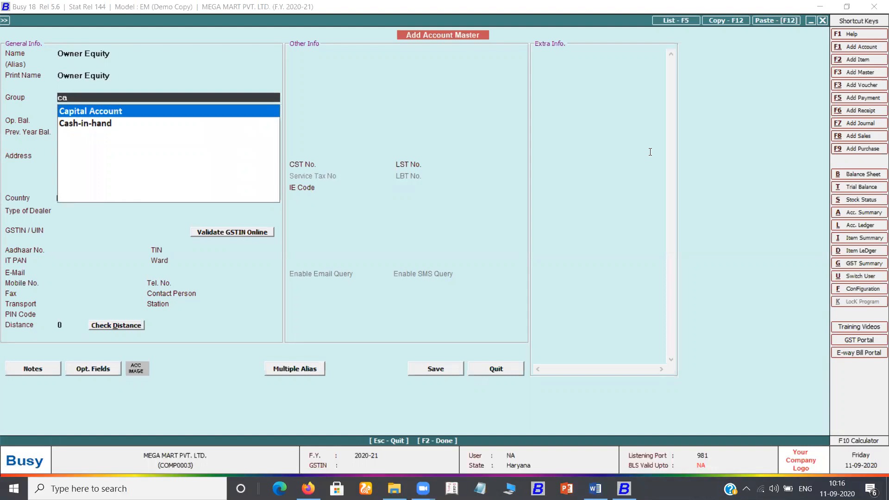
key("Return")
Check the owner's equity amount in Word, then return to Busy and save Owner Equity with a 1551 credit opening balance
key("alt+Tab")
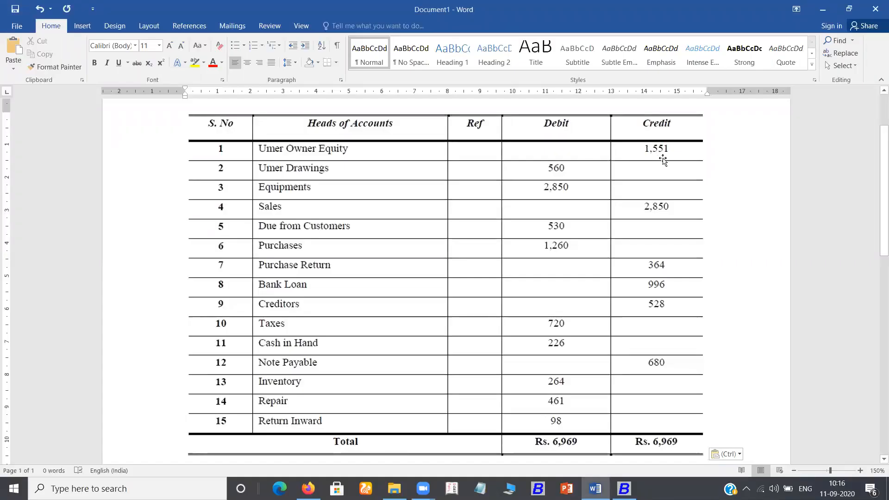
key("alt+Tab")
type("1551")
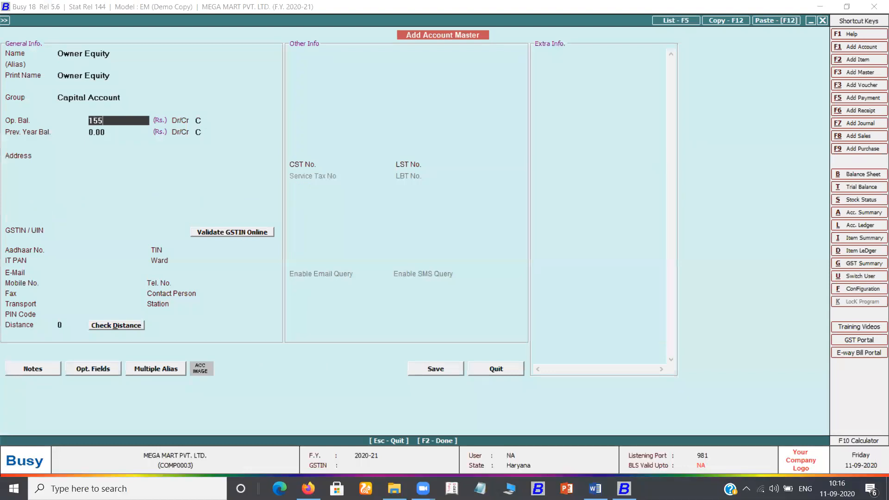
key("Return")
key("Return")
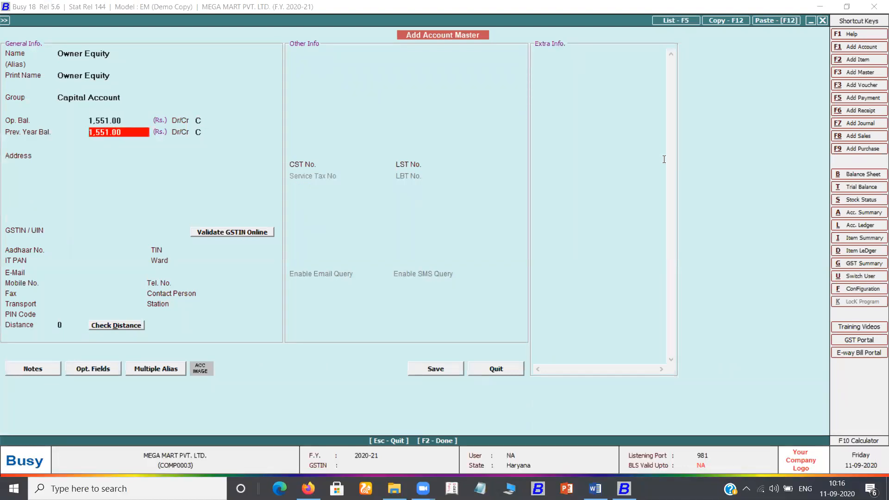
key("Return")
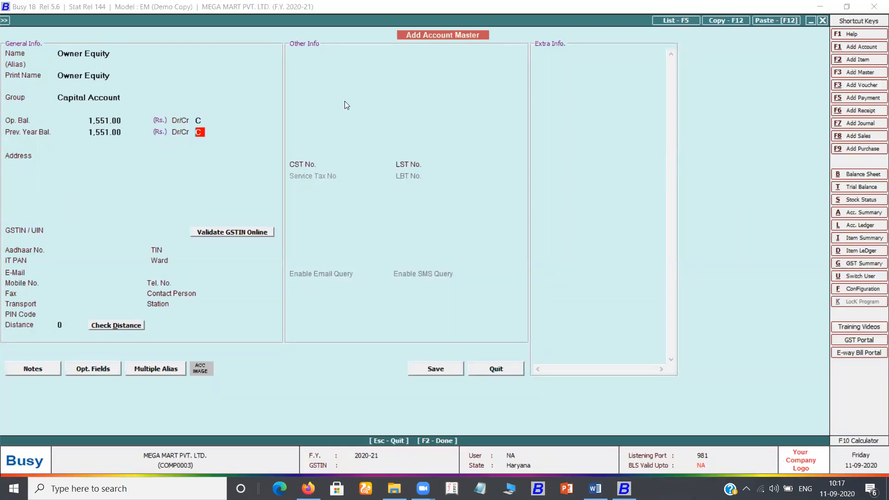
left_click(435, 370)
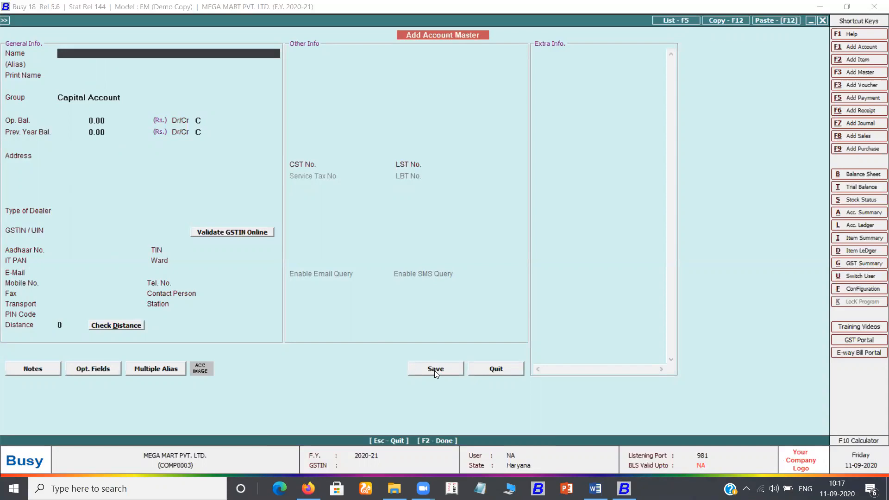
Check the drawings entry in Word, then return to Busy and name the next account Drawing, keeping the Capital Account group
key("alt+Tab")
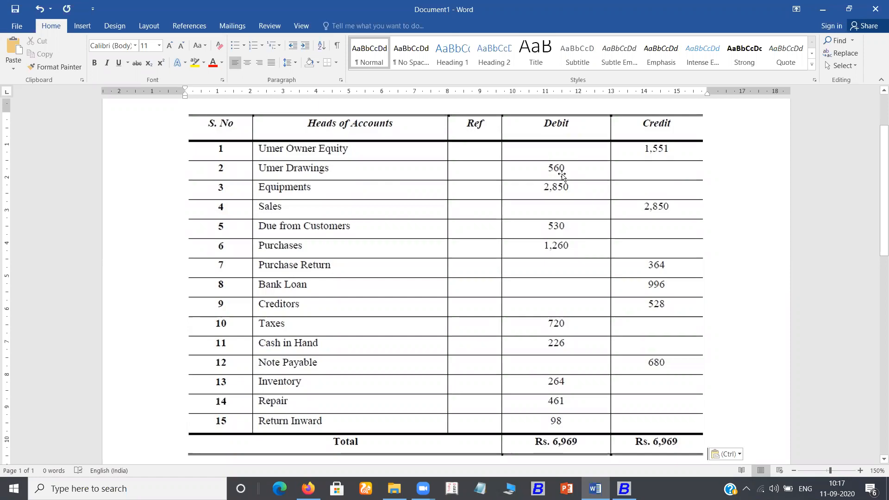
key("alt+Tab")
type("dr")
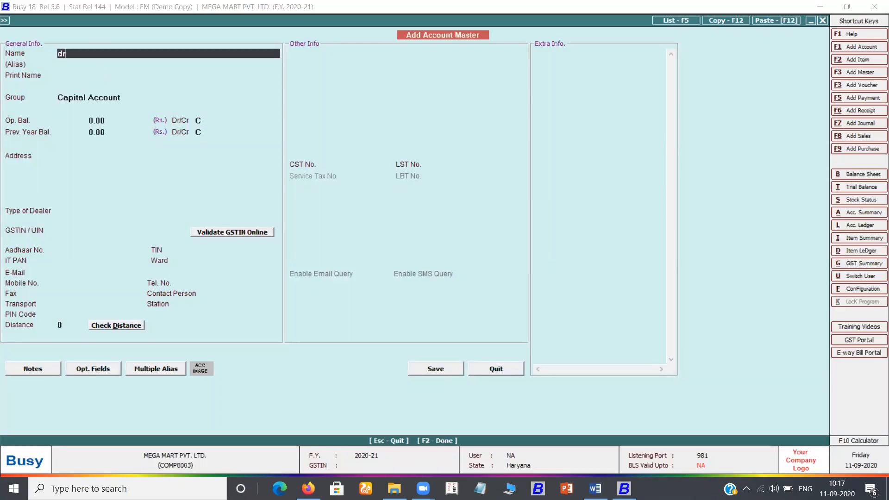
type("awing")
key("Return")
key("Return")
key("Return")
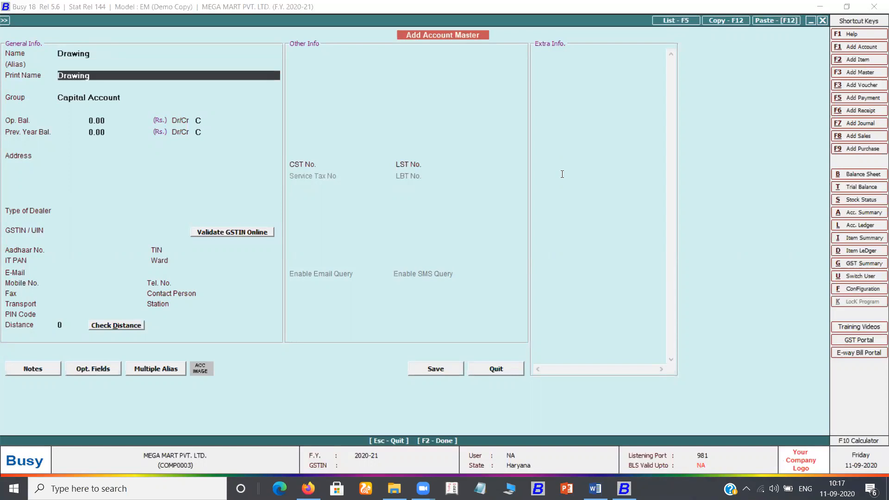
Set Drawing's opening balance to 560 debit, recheck it against the Word table, then save the account and leave the form
type("560")
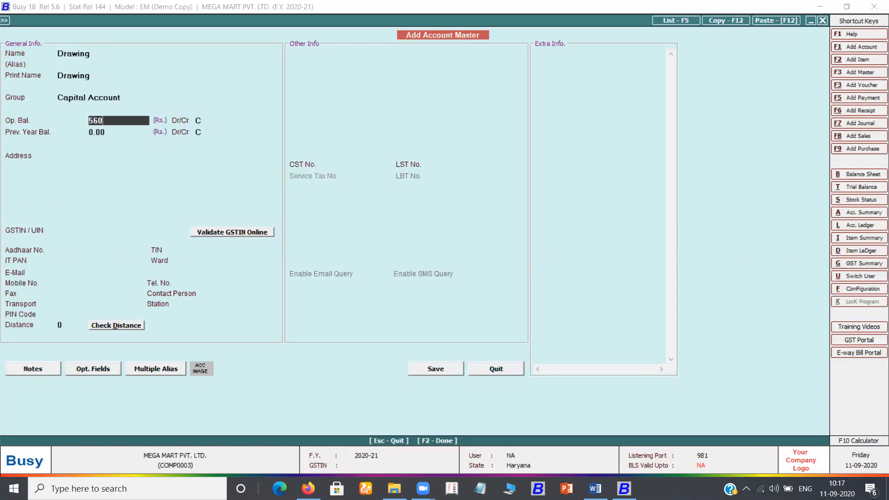
key("Return")
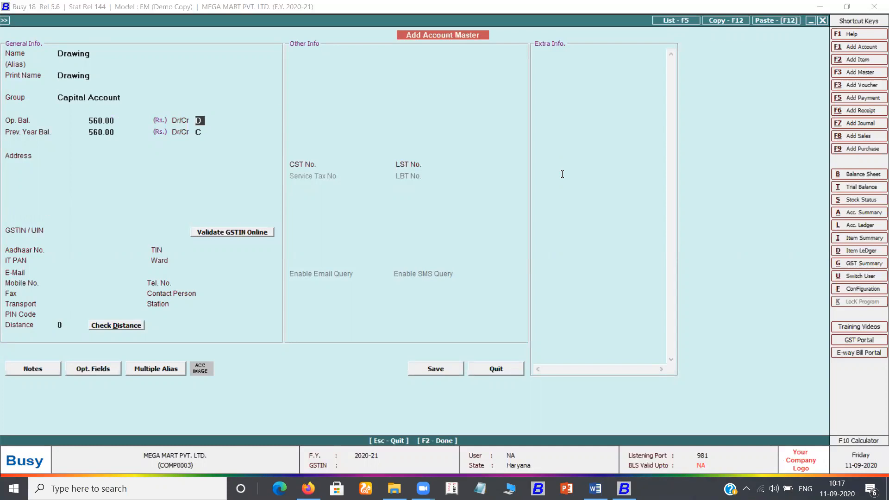
key("Return")
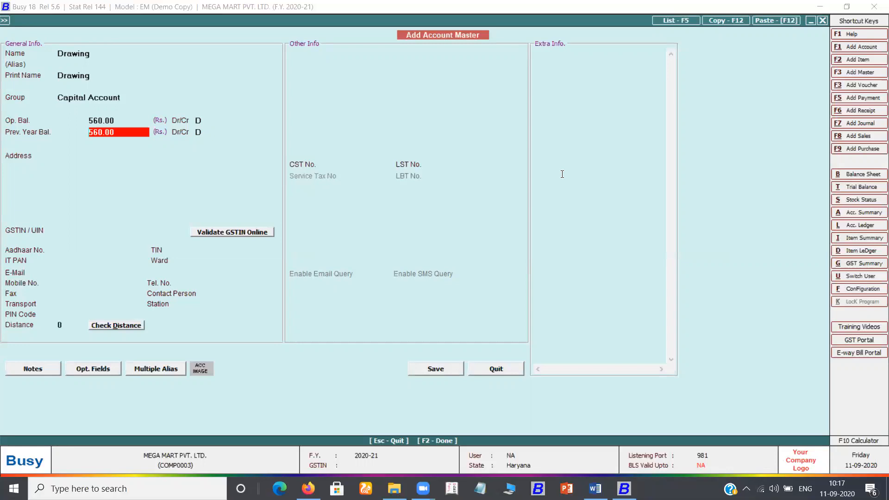
key("alt+Tab")
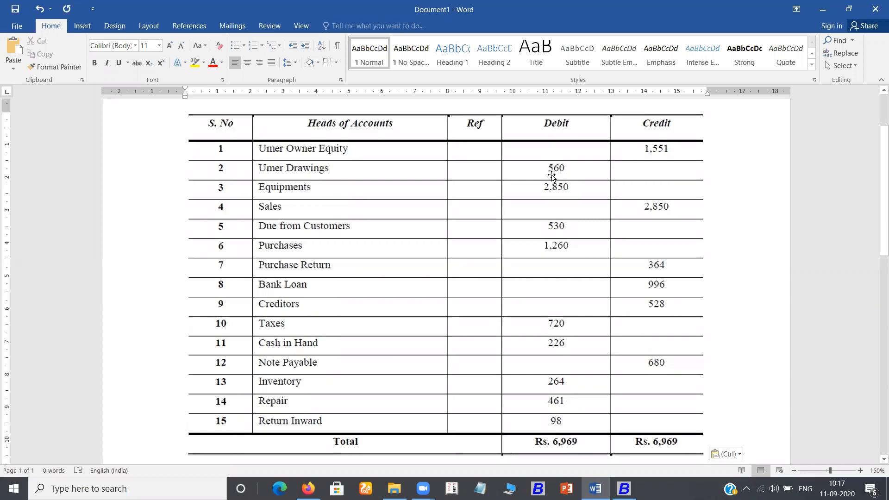
key("alt+Tab")
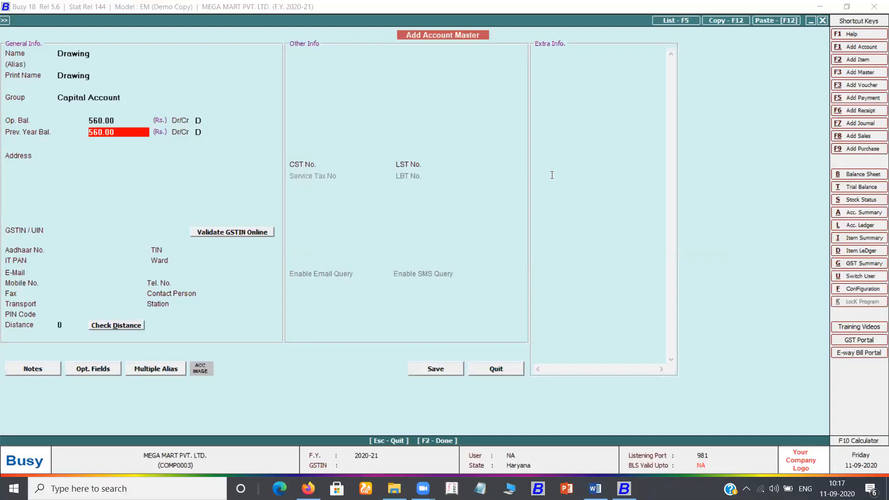
key("F2")
key("Return")
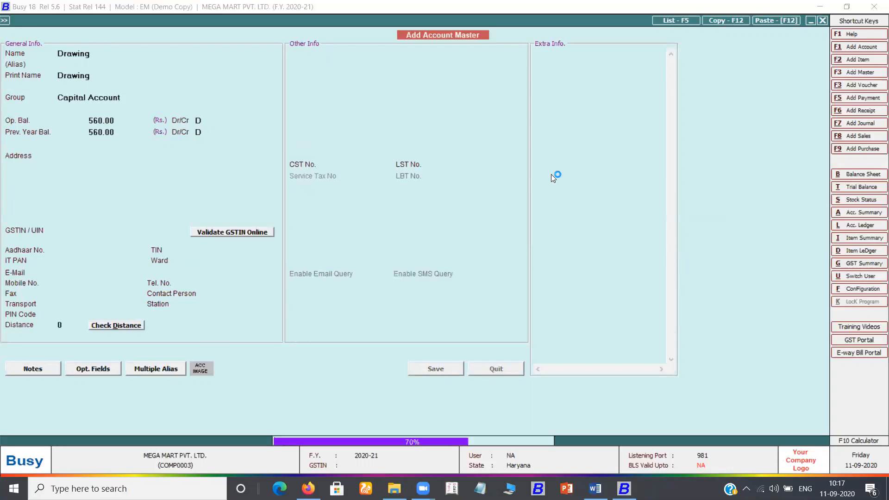
key("Escape")
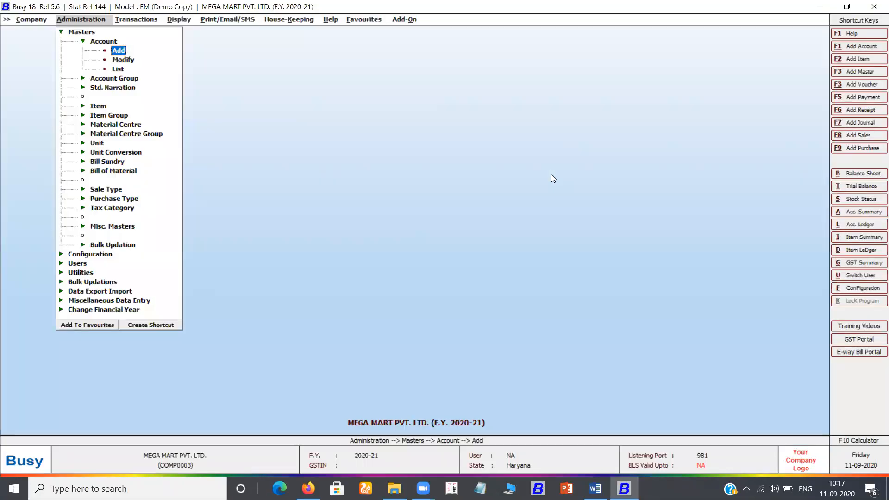
Add an account master named Equipments, as listed in the Word table, under Fixed Assets, accepting the default depreciation rates
key("Return")
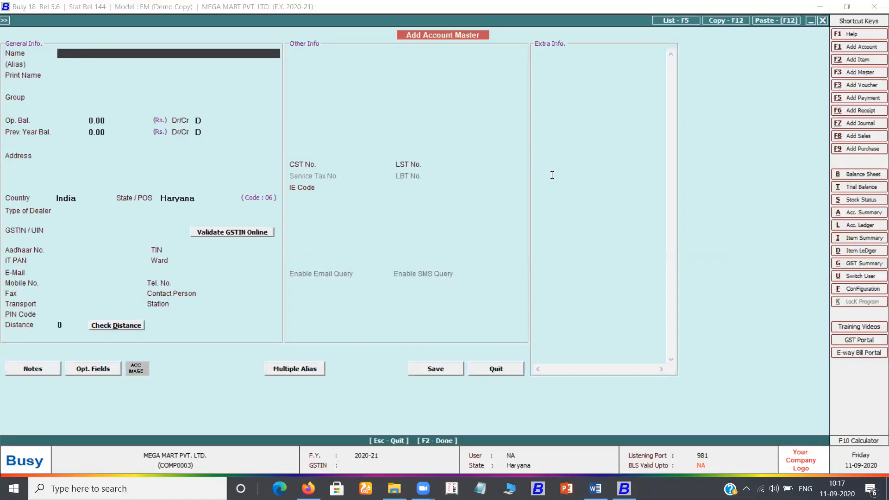
key("alt+Tab")
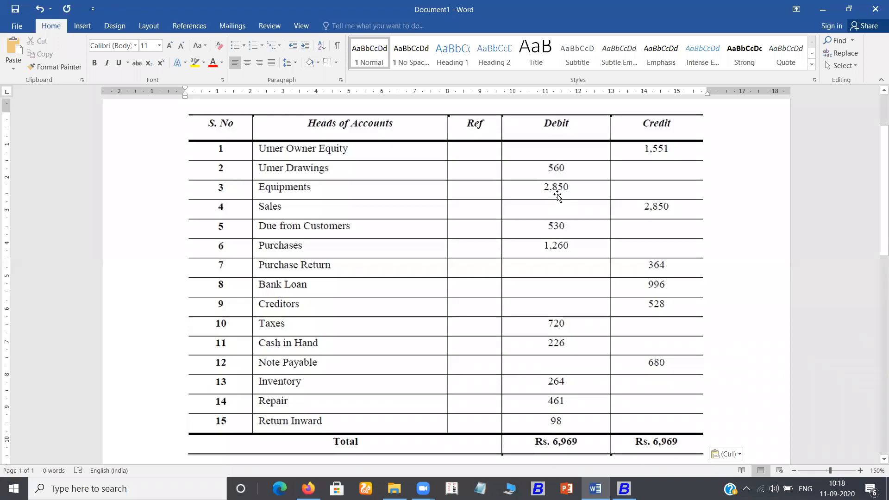
key("alt+Tab")
type("e")
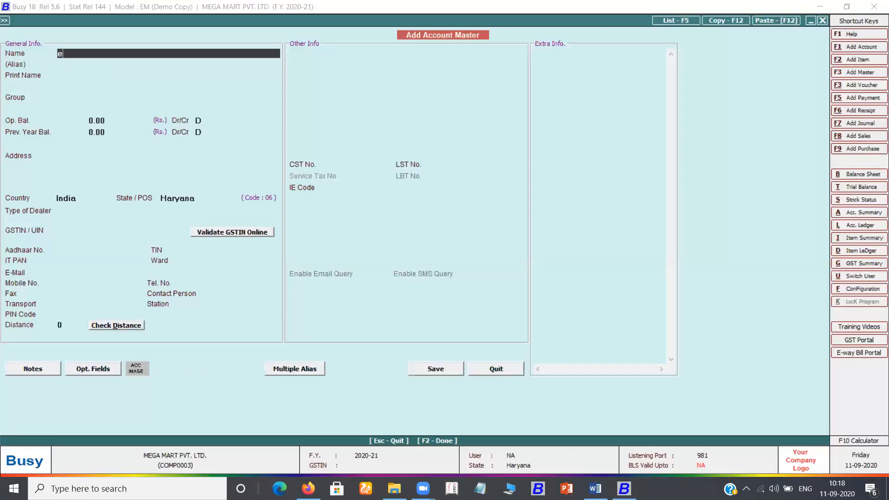
type("quipments")
key("Return")
key("Return")
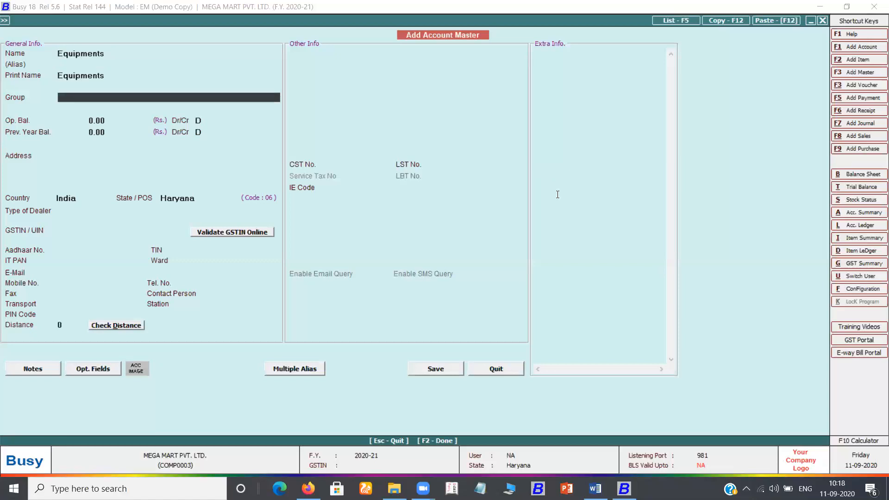
type("fi")
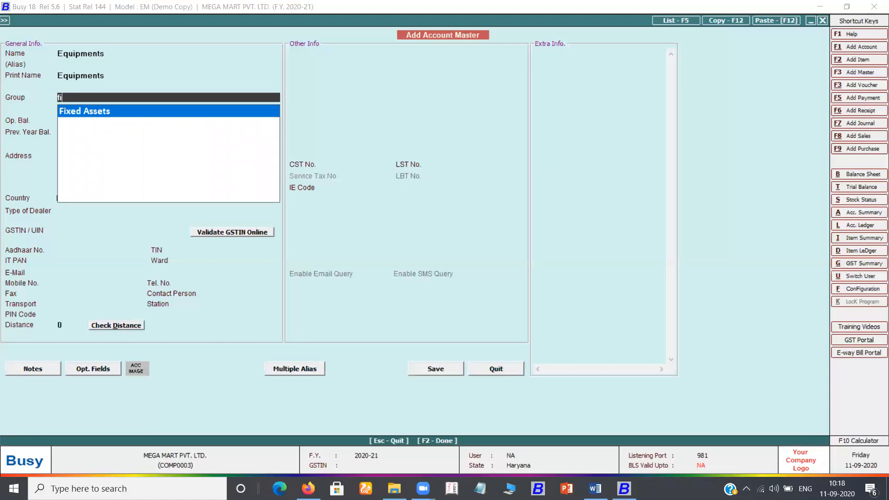
key("Return")
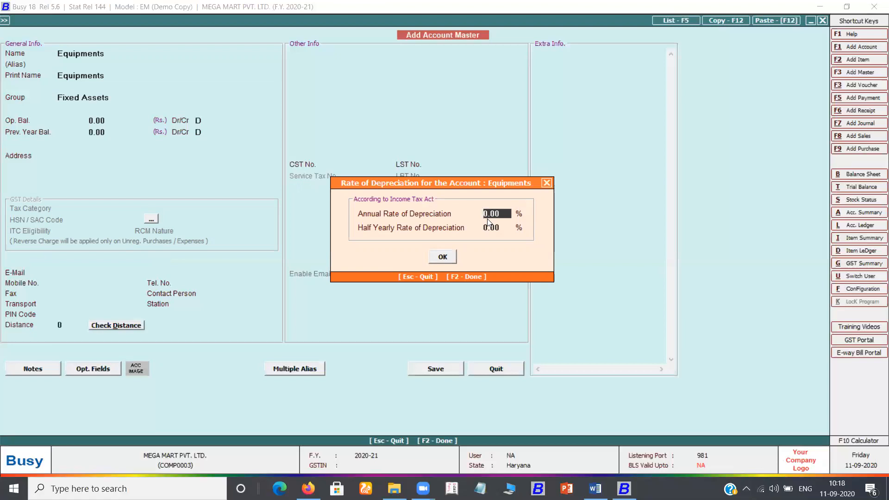
key("Return")
key("Return")
key("Return")
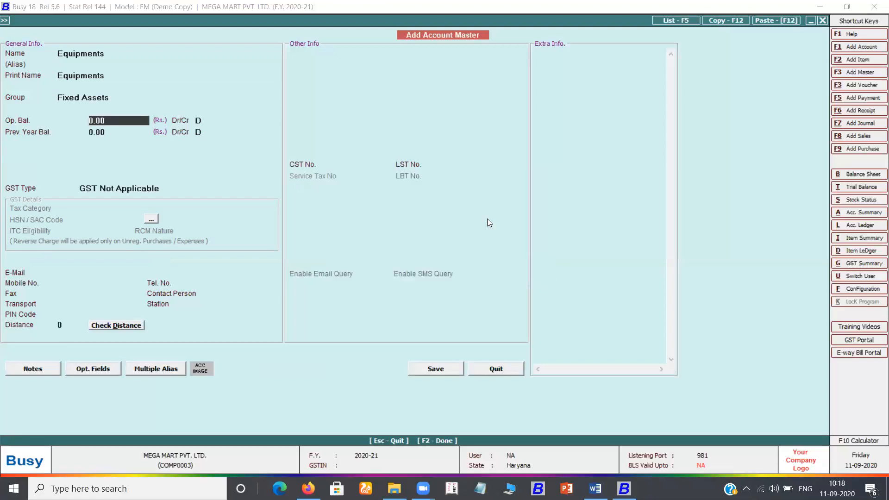
Check the equipments amount in Word, then return to Busy and save Equipments with a 2850 debit opening balance
key("alt+Tab")
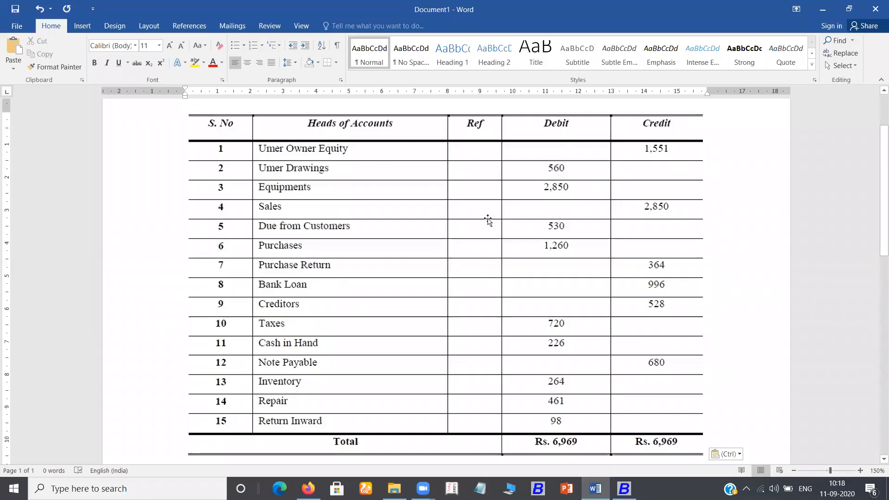
key("alt+Tab")
type("2850")
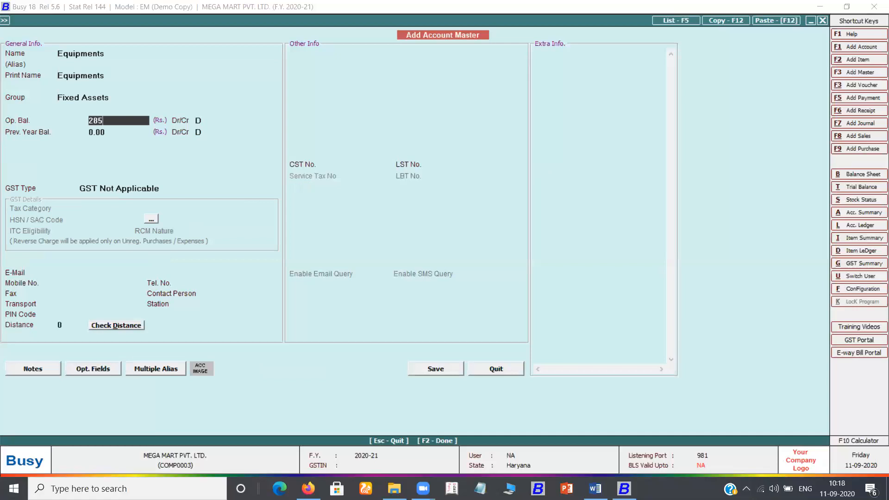
key("Return")
key("Return")
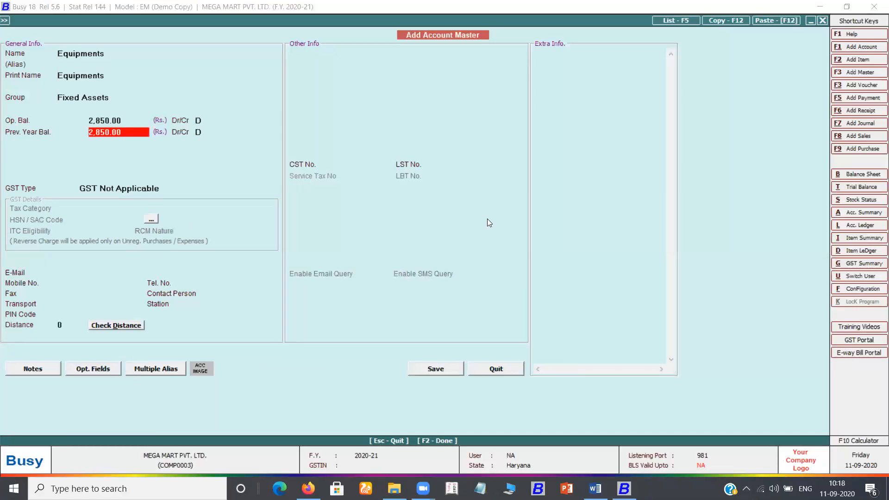
key("F2")
key("Return")
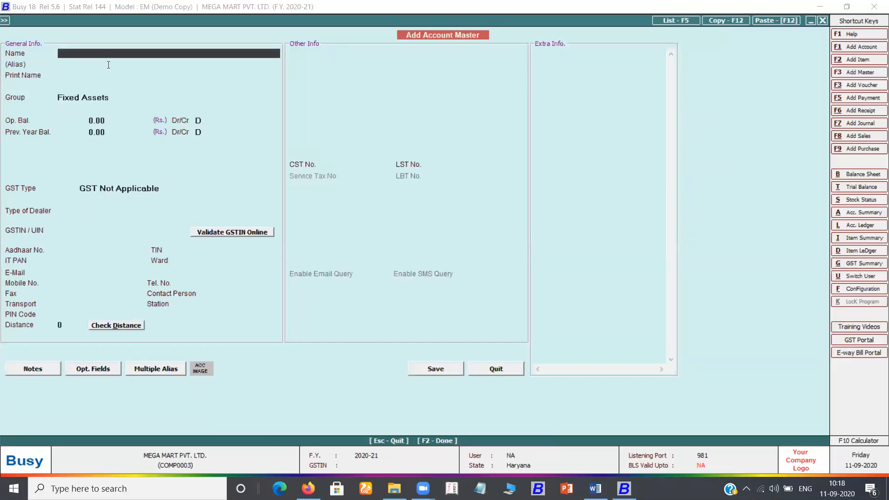
Check the sales entry in Word, then try to add an account master named Sales in Busy and leave the form
key("alt+Tab")
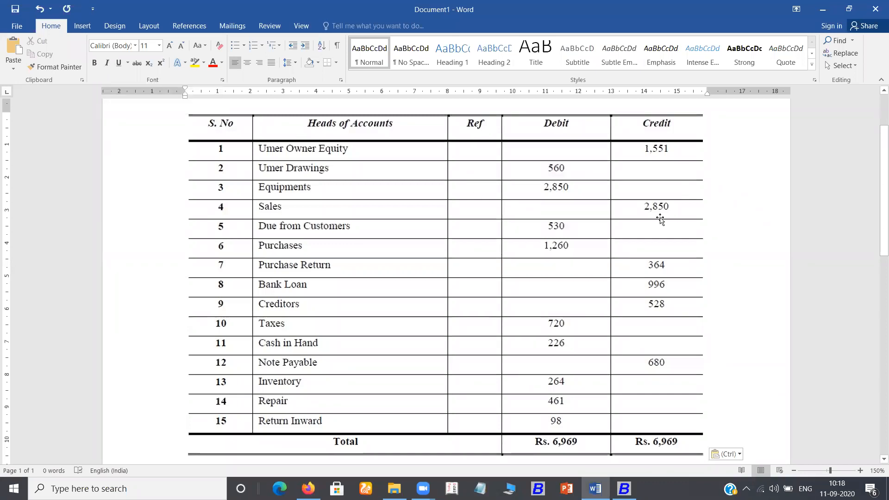
key("alt+Tab")
type("sals")
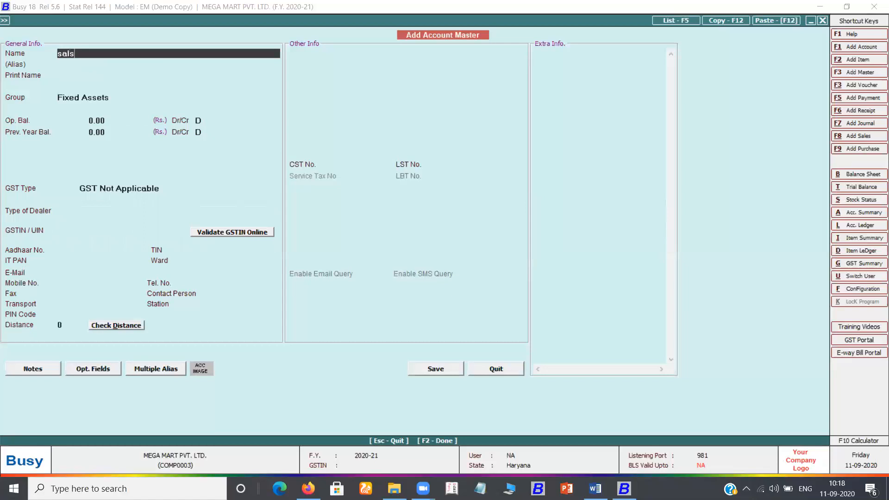
key("BackSpace")
type("es")
key("Return")
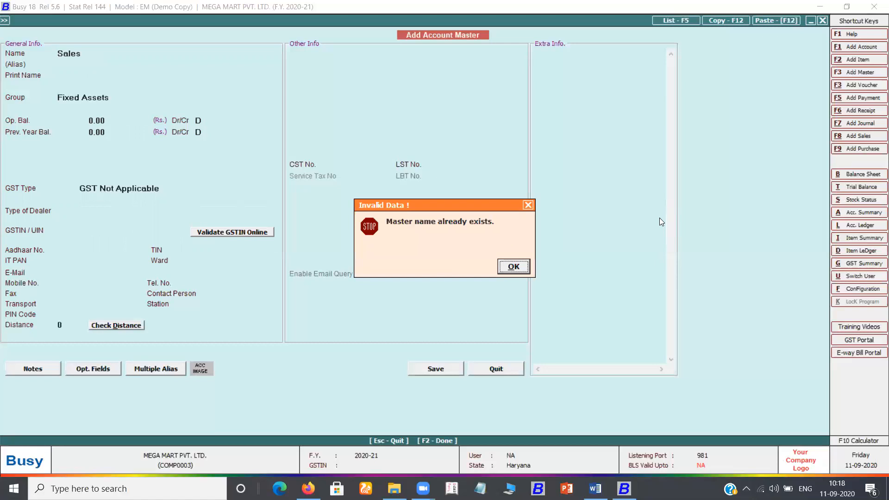
key("Return")
key("Return")
key("Return")
key("Return")
key("Escape")
key("Return")
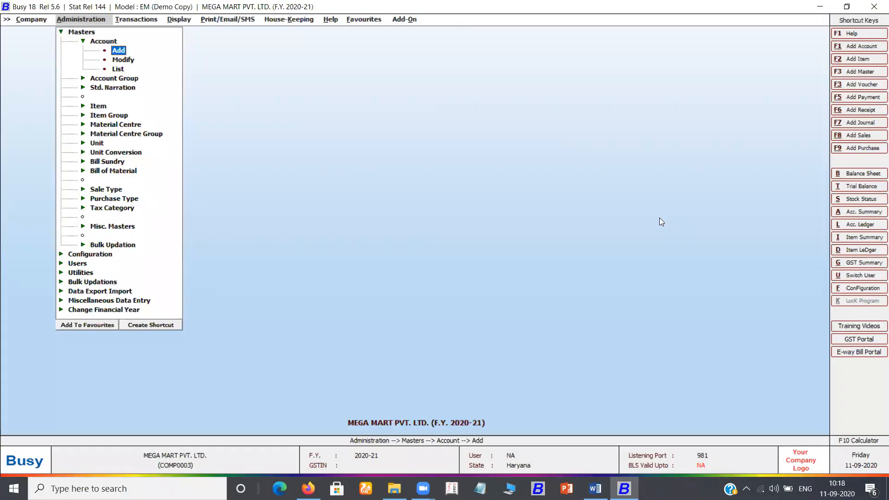
Try again to add an account master named Sales, then quit the form without saving
key("Return")
type("sales")
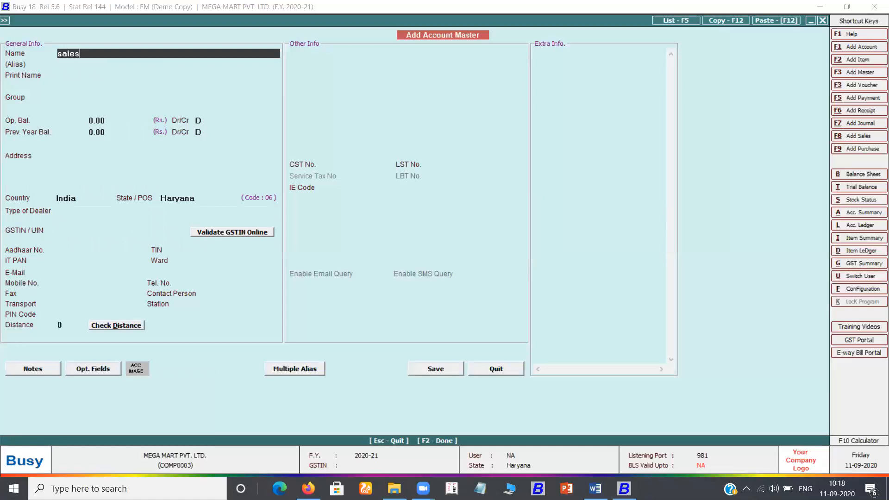
key("Return")
key("Return")
key("Escape")
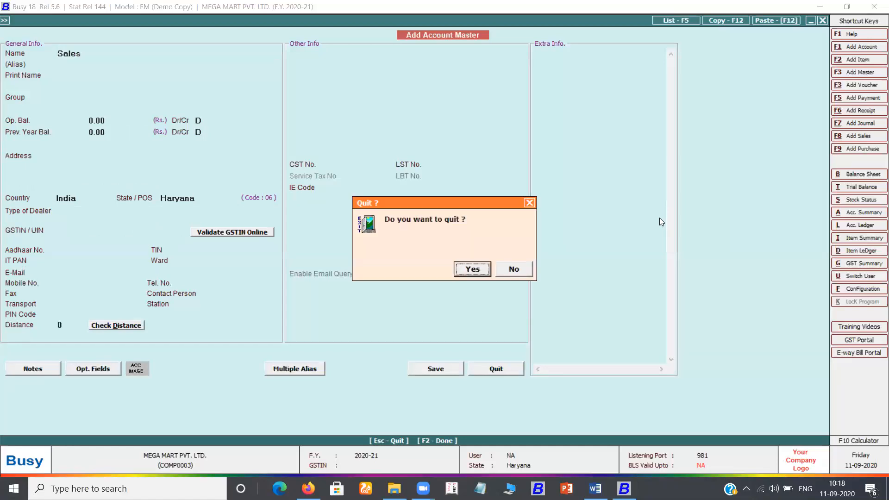
key("Return")
Open the existing Sales account for modification and set its opening balance to 2,850
key("Down")
key("Return")
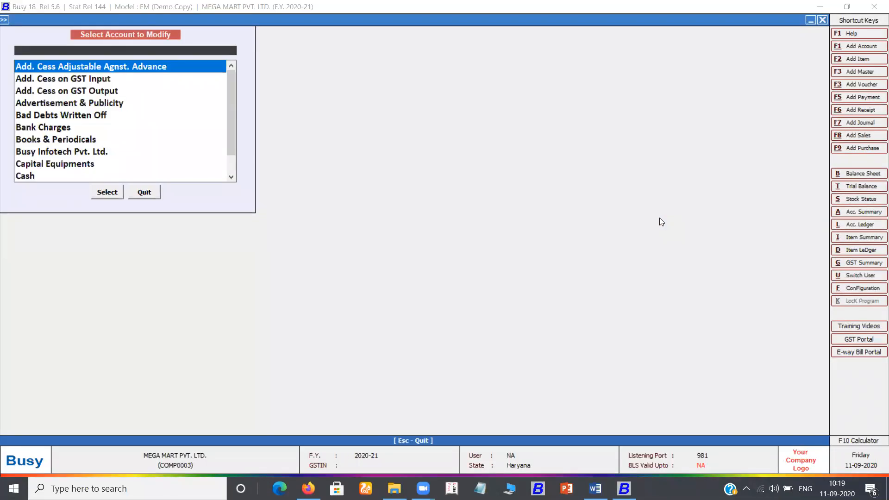
type("sales")
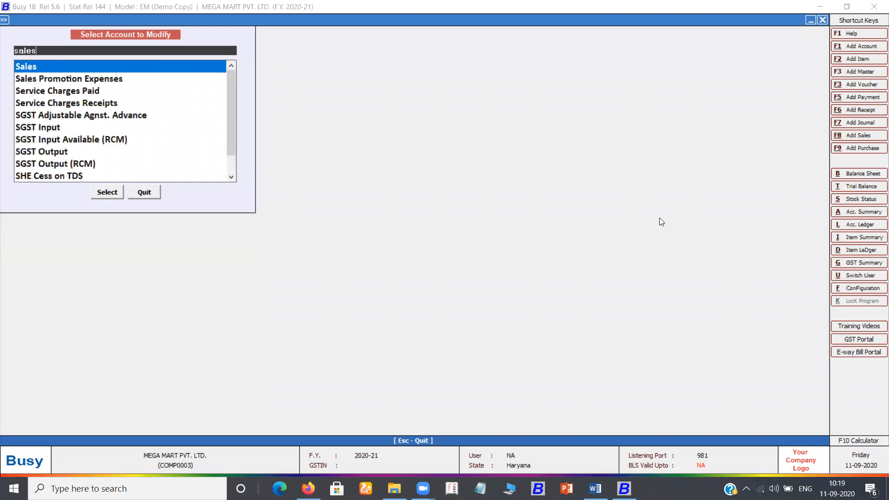
key("Return")
key("Return")
key("Return")
key("Return")
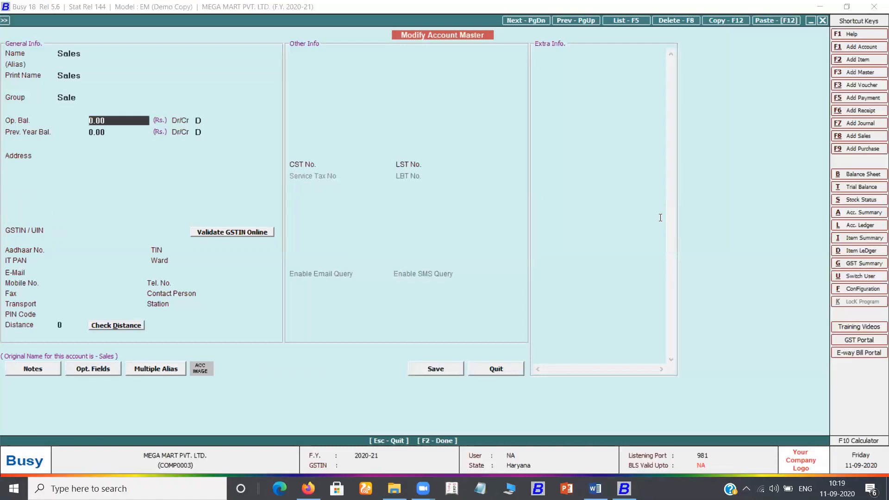
type("2,850")
key("Return")
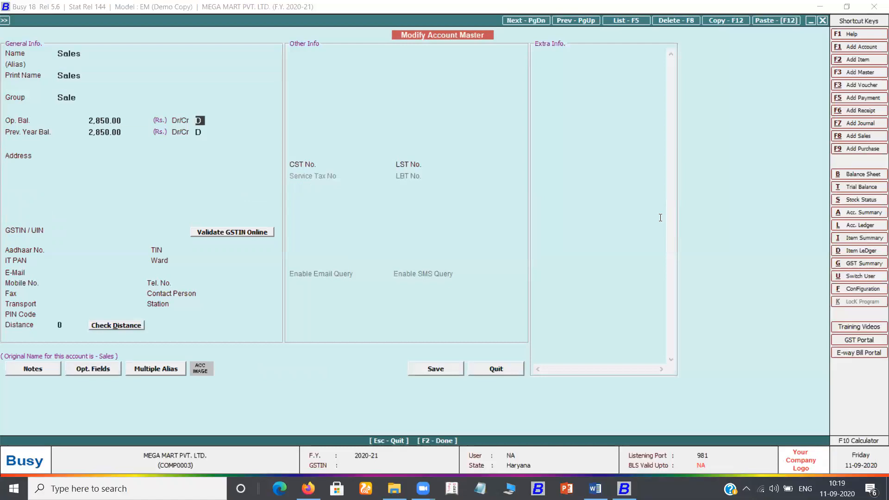
Check the Sales entry's side in Word, then return to Busy, mark the opening balance as credit and save the account
key("alt+Tab")
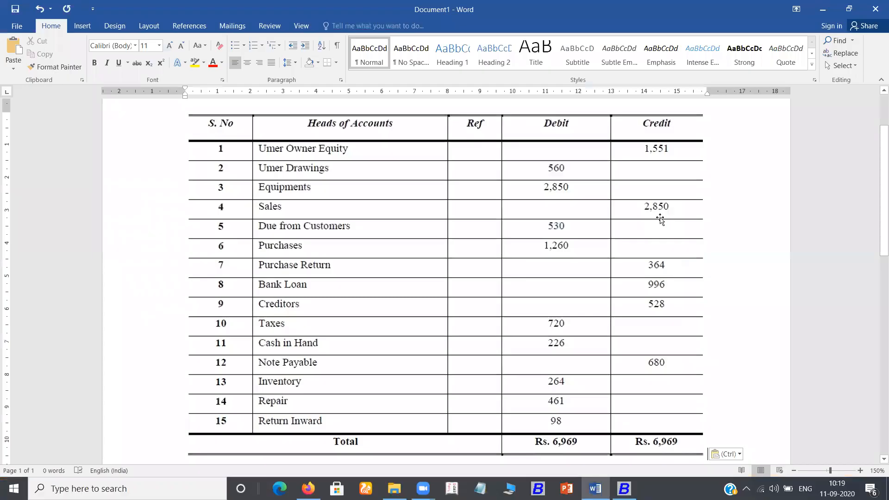
key("alt+Tab")
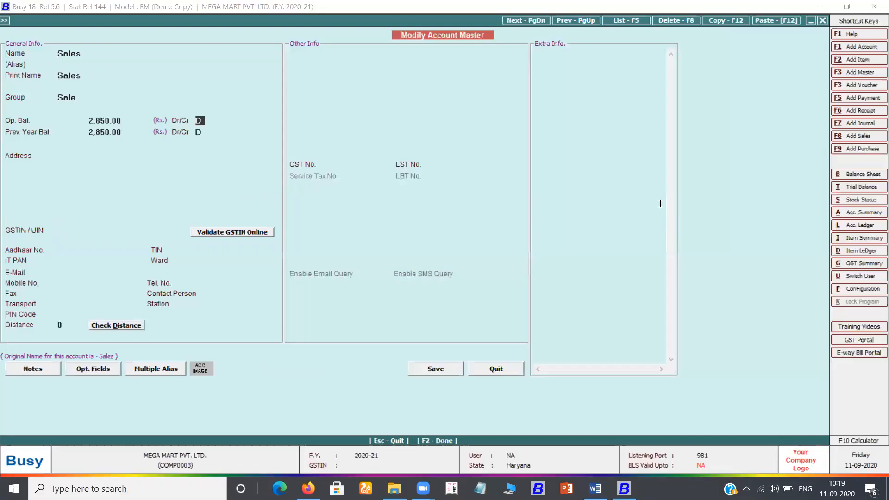
key("Return")
key("Return")
key("F2")
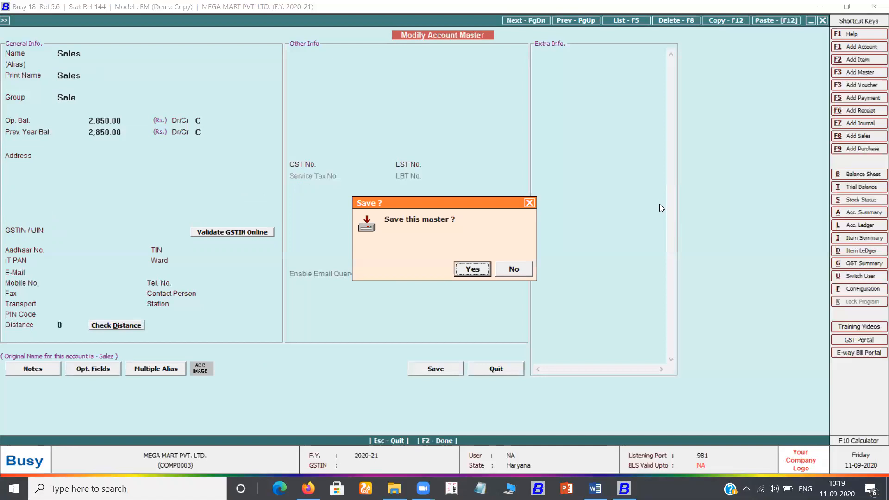
key("Return")
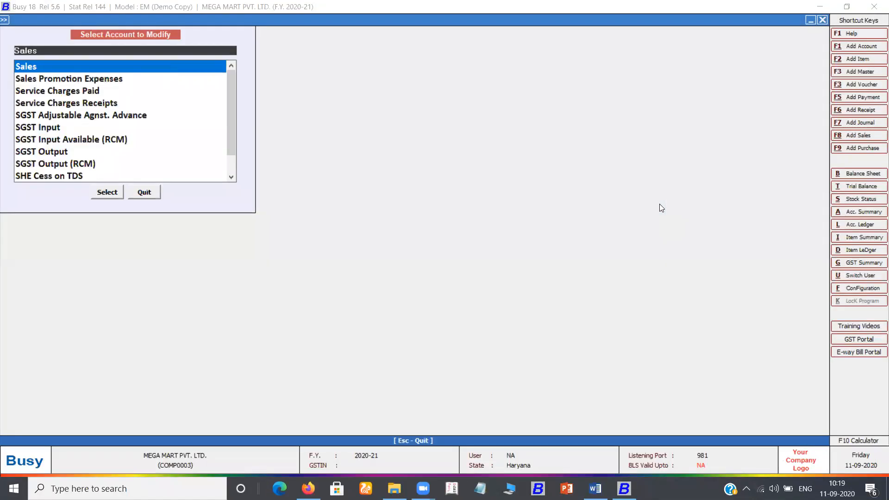
Check the customer dues in Word, then return to Busy and add an account master named Customer under Sundry Debtors
key("alt+Tab")
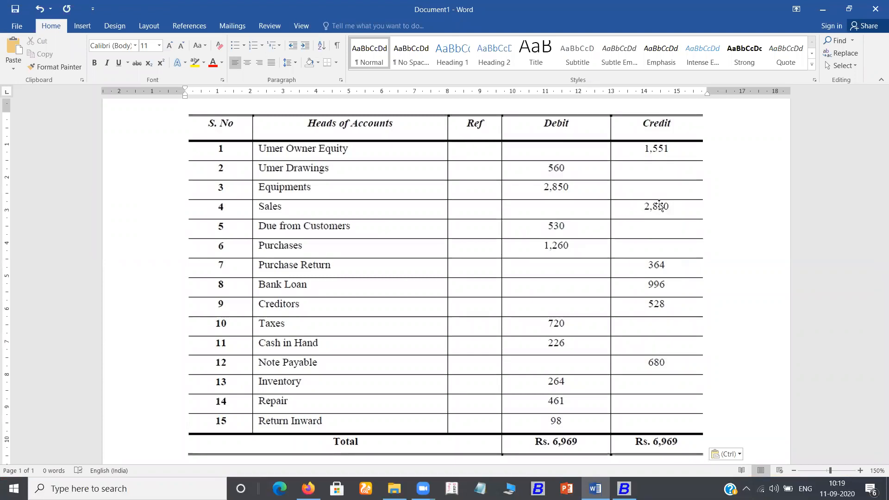
key("alt+Tab")
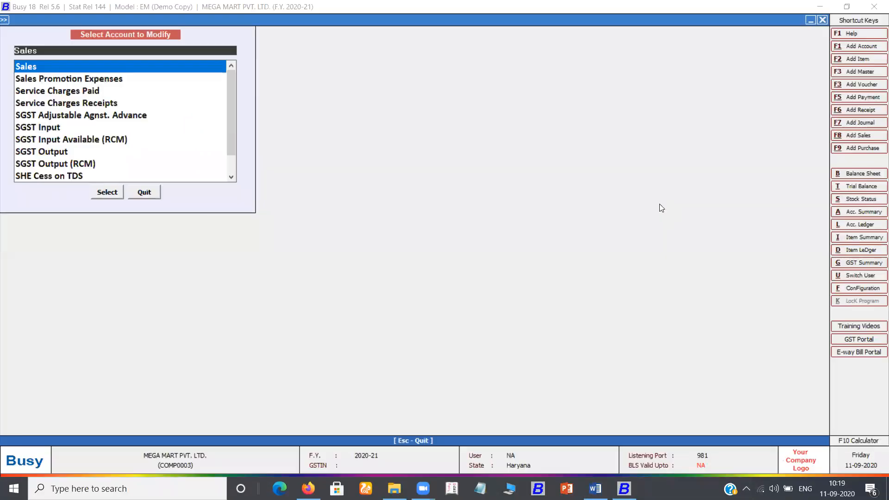
key("Escape")
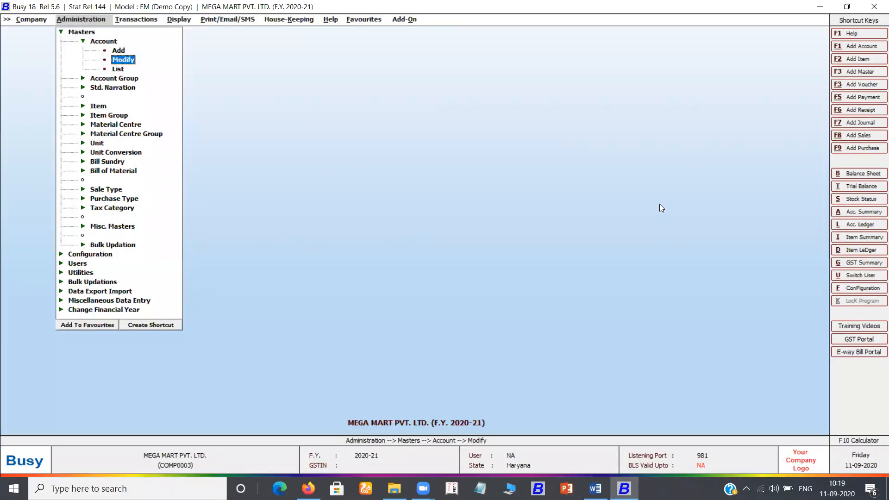
key("Up")
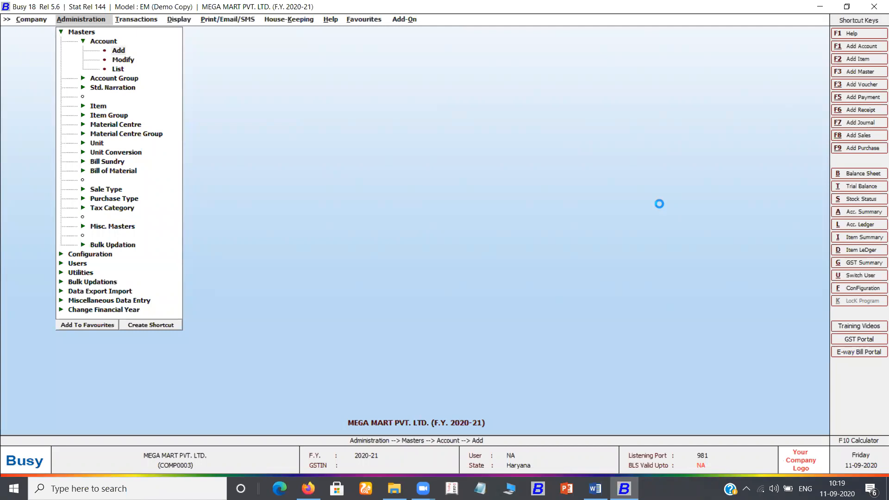
key("Return")
type("cu")
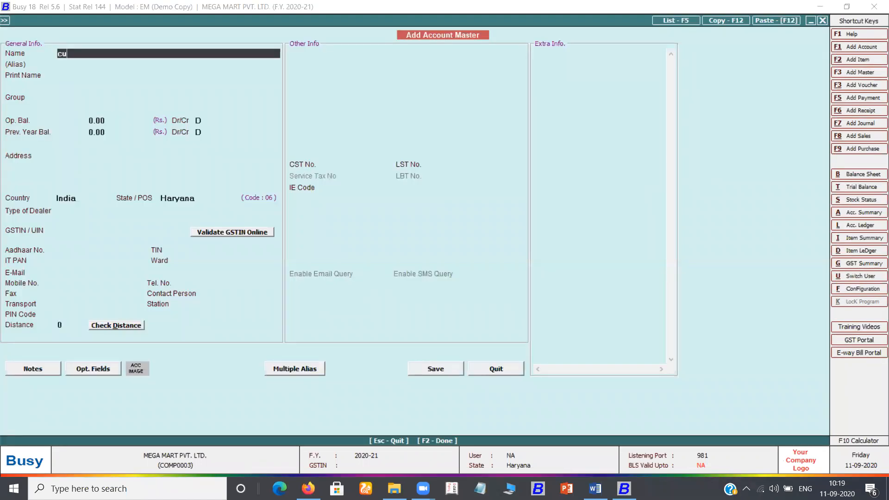
type("stomer")
key("Return")
key("Return")
key("Return")
type("su")
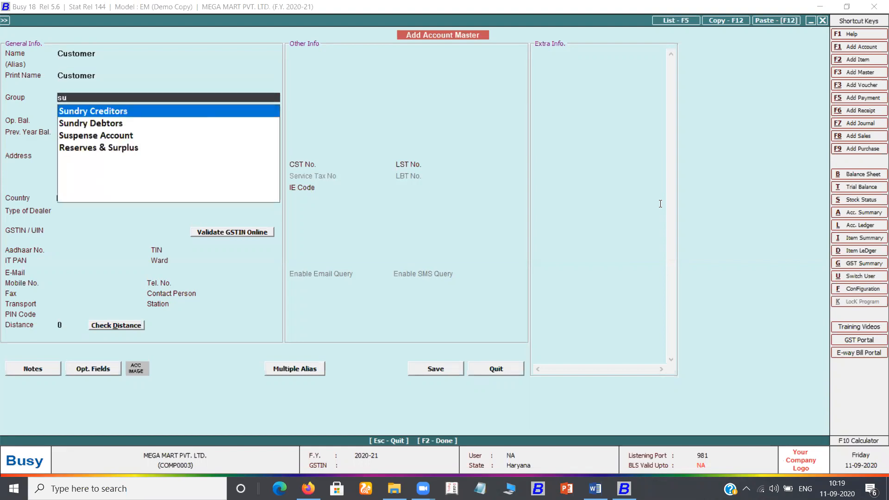
key("Down")
key("Return")
Set Customer's opening balance to 530 debit without bill details, and save the account with dealer type Un-Registered
type("530")
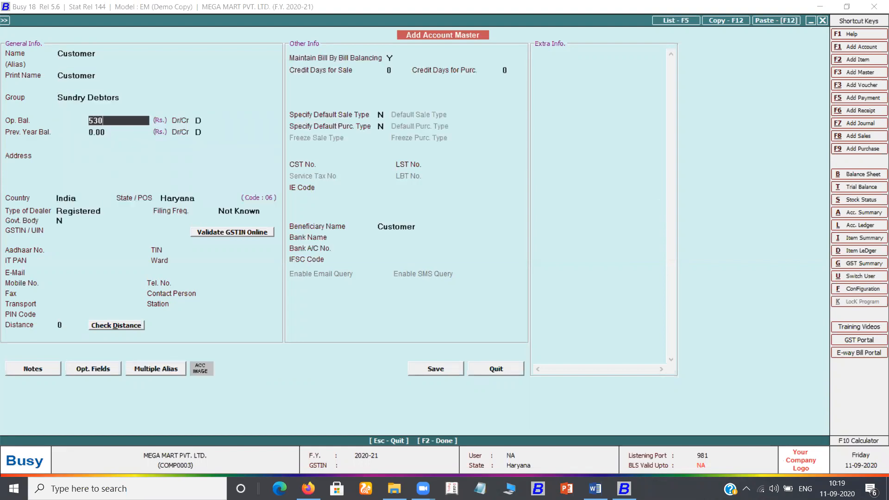
key("Return")
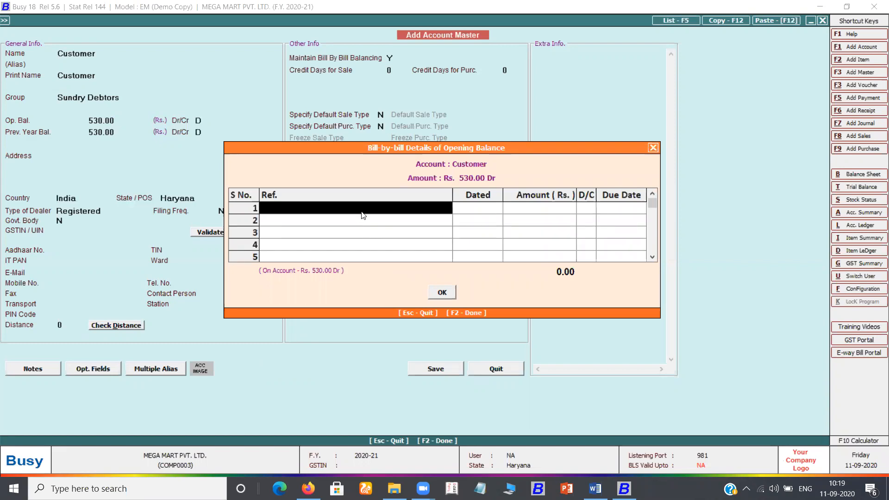
key("F2")
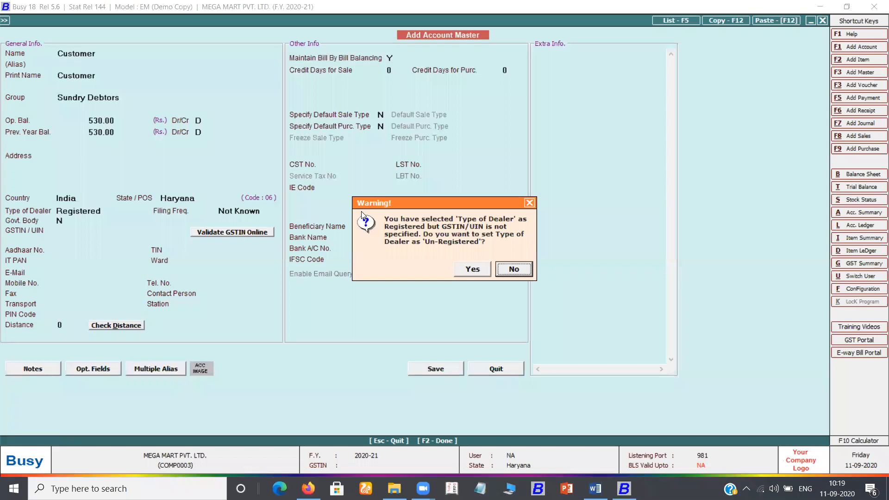
key("Left")
key("Return")
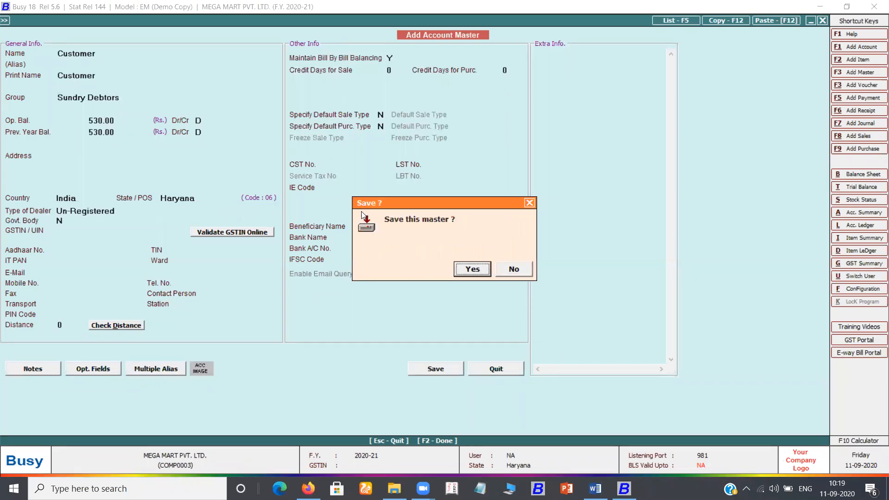
key("Return")
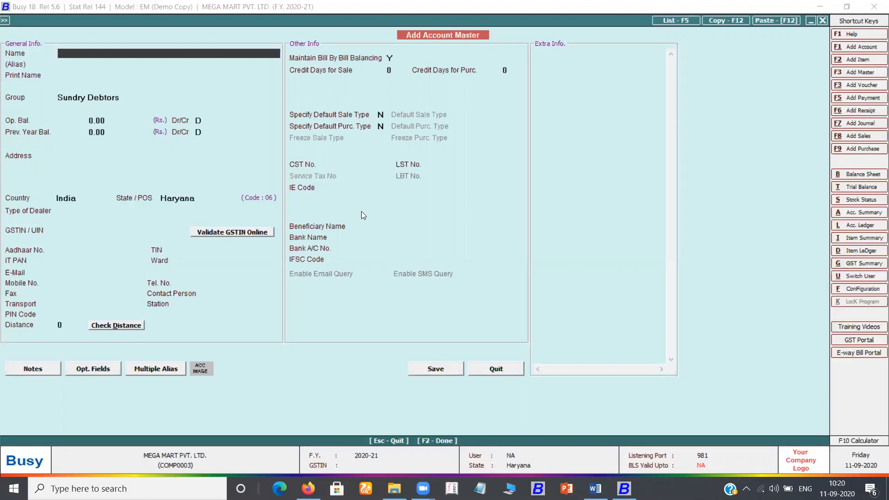
Check the purchases entry in Word, then try to add an account master named Purchase in Busy and quit the form
key("alt+Tab")
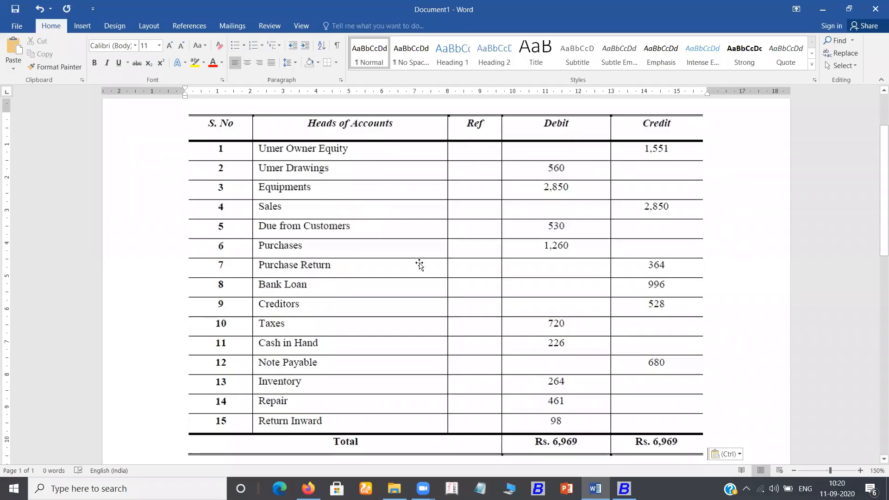
key("alt+Tab")
type("purchase")
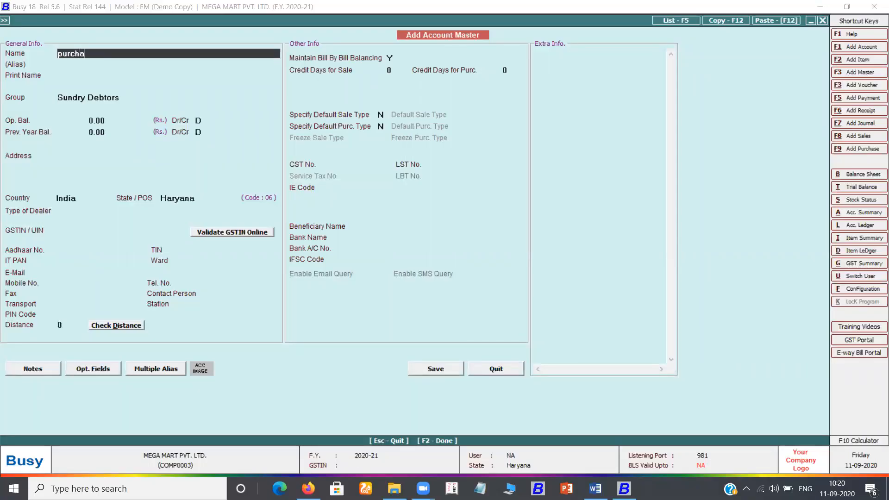
key("Return")
key("Return")
key("Return")
key("Return")
key("Escape")
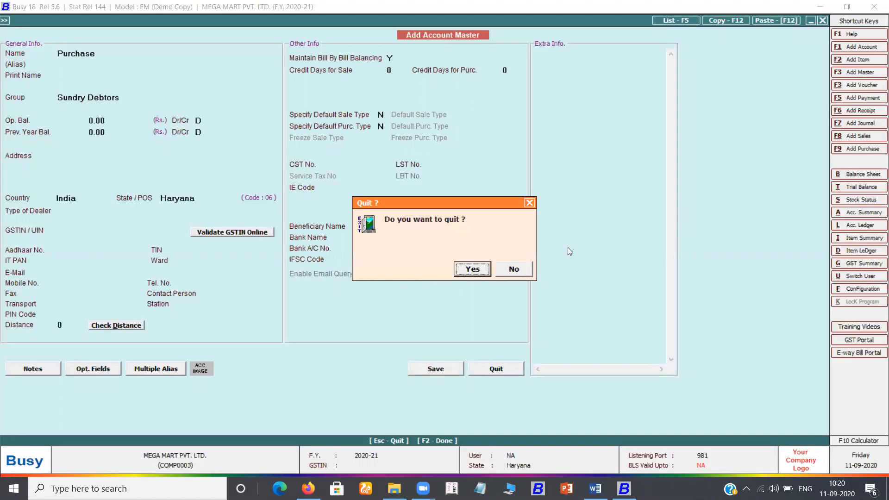
key("Return")
Open the existing Purchase account for modification and go to its opening balance
key("Down")
key("Return")
type("purcha")
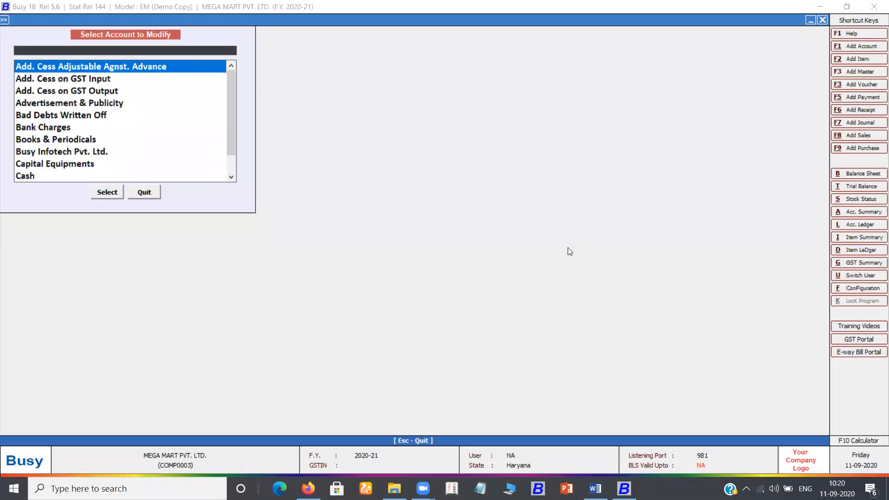
key("Return")
key("Return")
key("Return")
key("Return")
key("Return")
Check the purchases amount in Word, then return to Busy and save Purchase with a 1260 debit opening balance
key("alt+Tab")
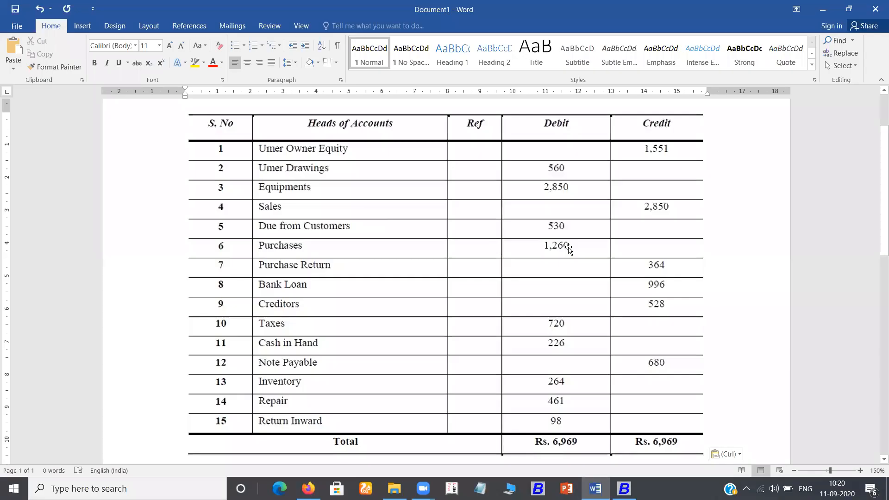
key("alt+Tab")
type("1260")
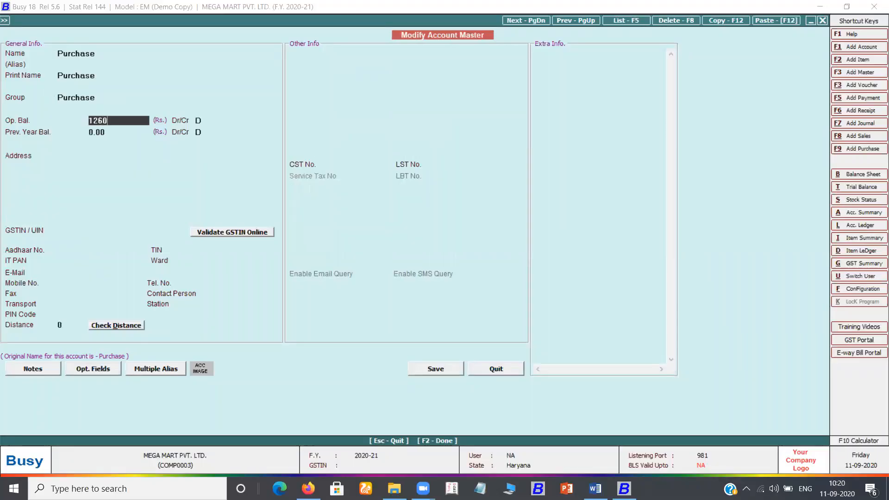
key("Return")
key("Return")
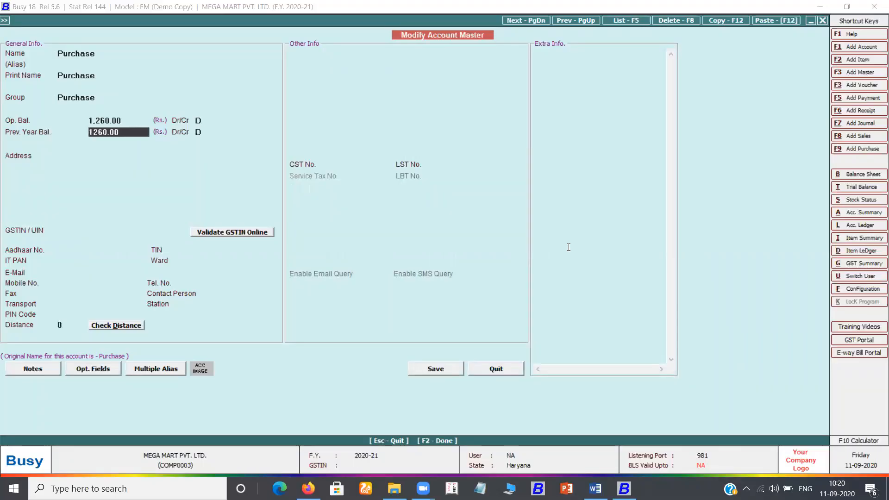
key("F2")
key("Return")
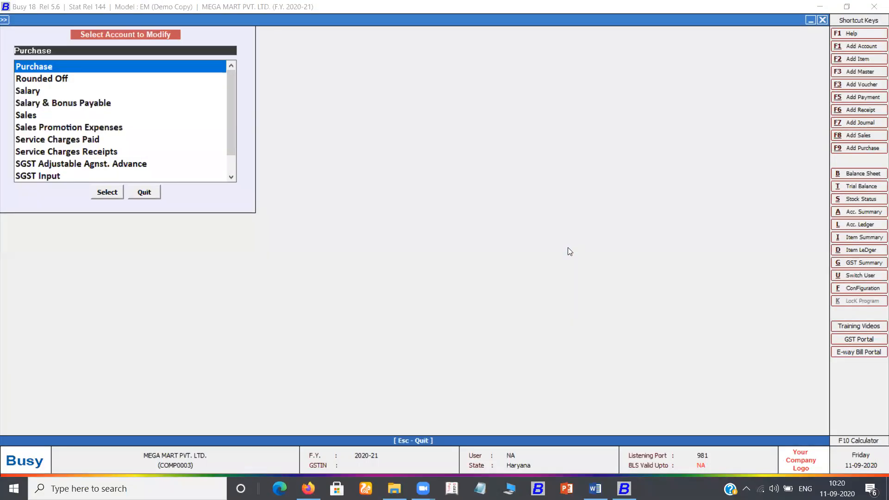
Check the Purchase Return entry in Word, then look for a matching account in Busy's modification list and leave the list
key("alt+Tab")
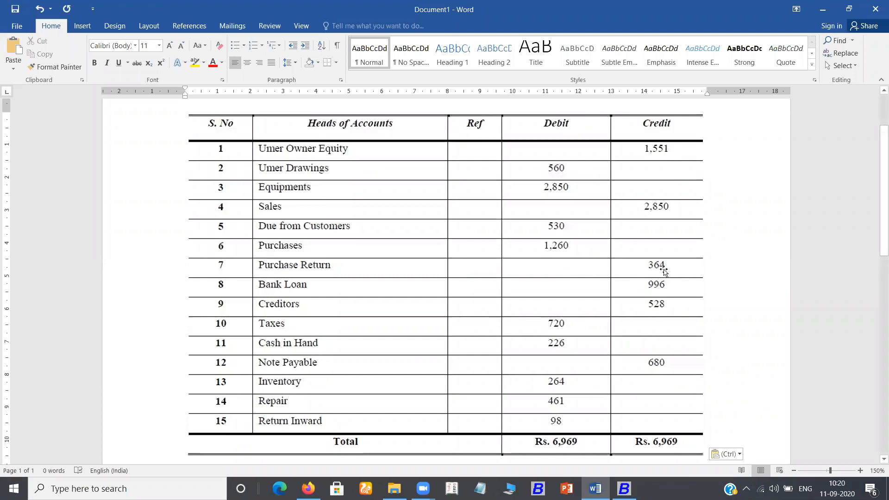
key("alt+Tab")
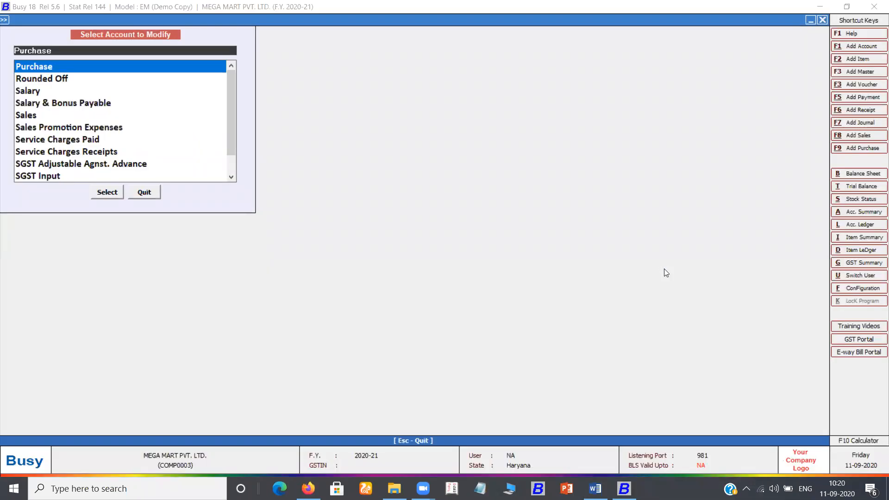
type("pu")
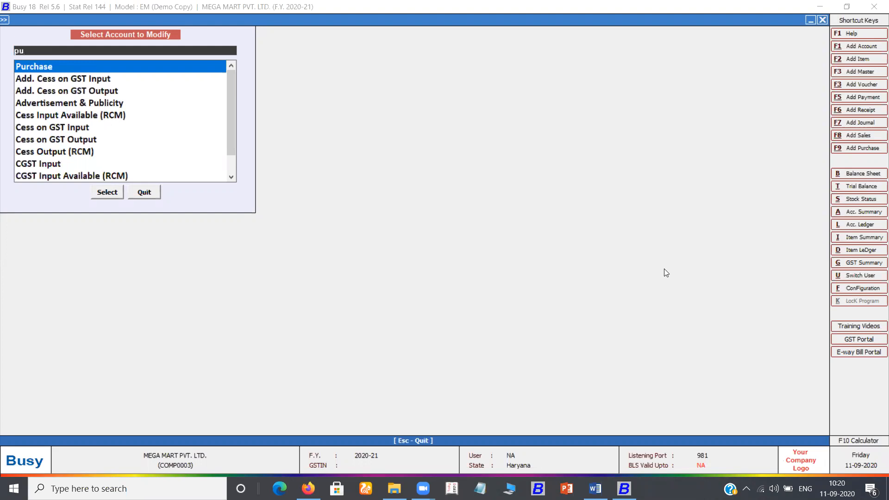
type("r")
key("Escape")
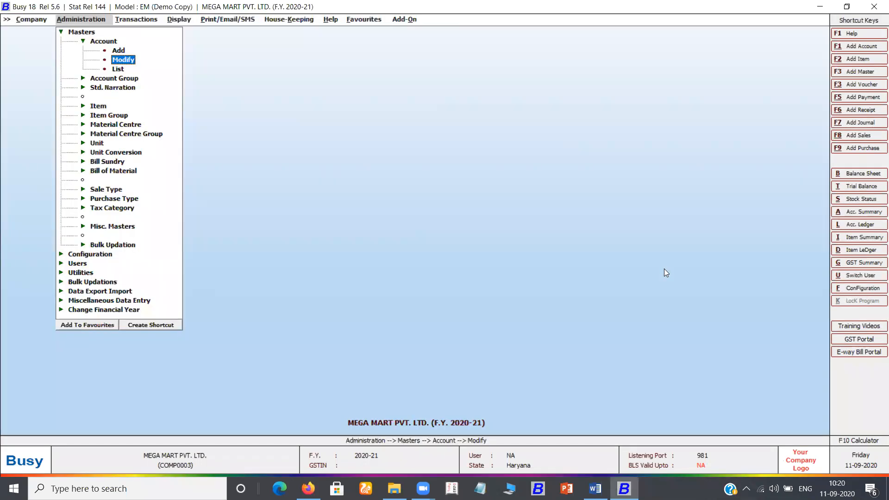
Start a new account master named Purchase Return and assign it to the Purchase group
key("Up")
key("Down")
key("Up")
key("Return")
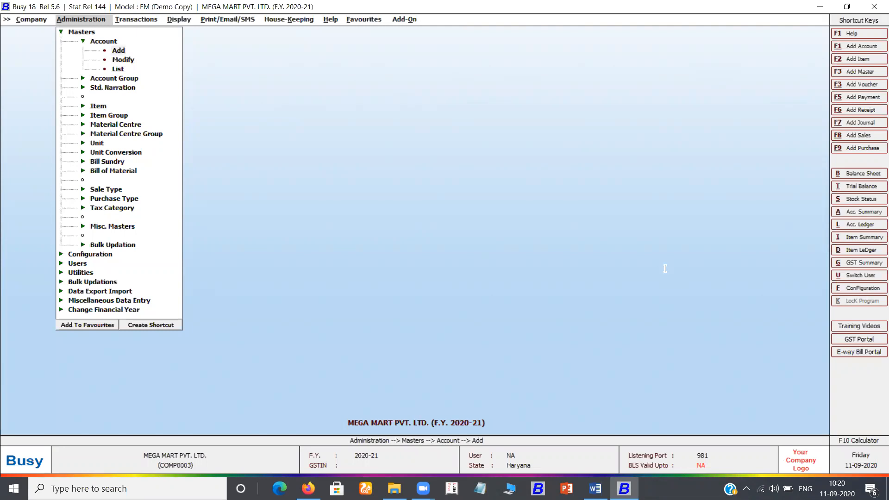
type("purvh")
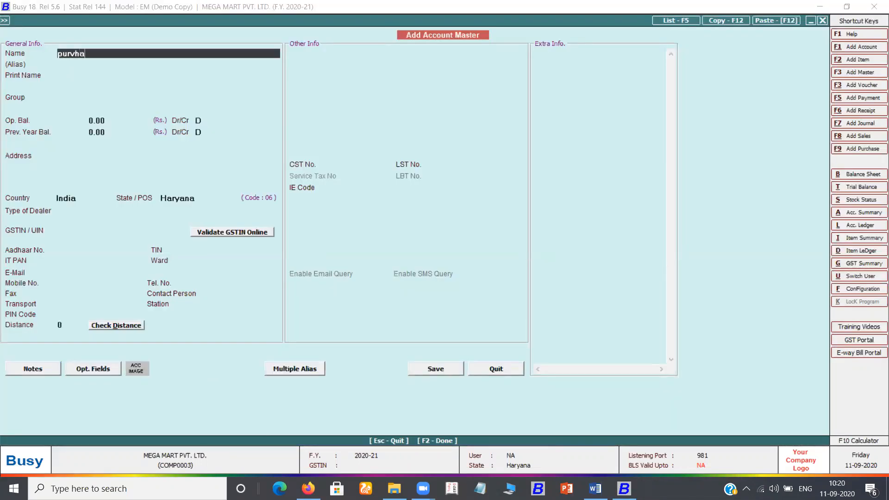
key("BackSpace")
key("BackSpace")
type("chase return")
key("Return")
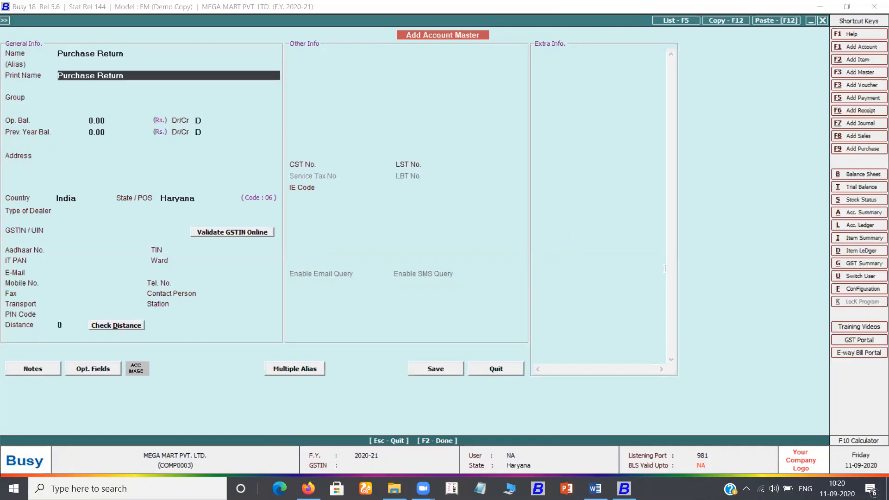
key("Return")
type("pu")
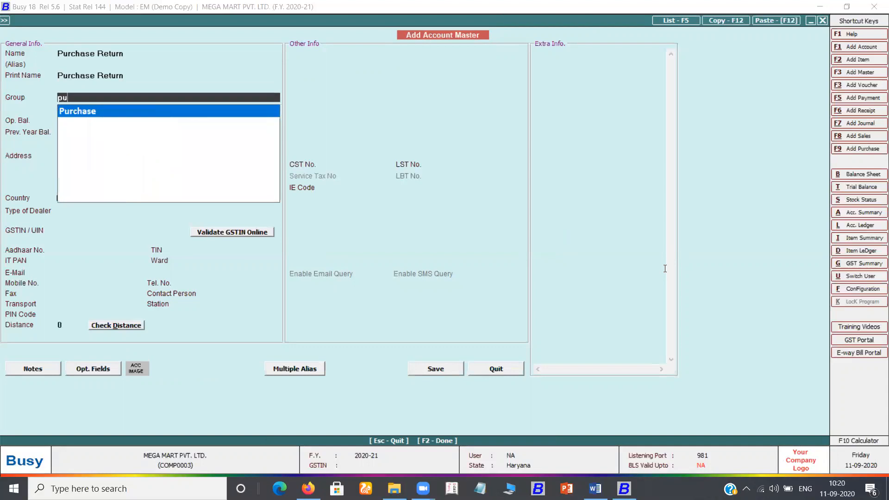
key("Return")
key("alt+Tab")
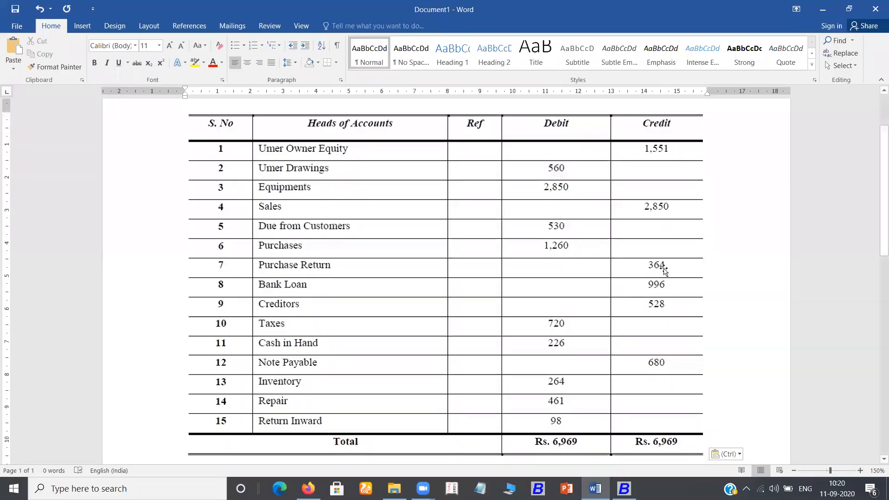
key("alt+Tab")
type("1260")
key("Return")
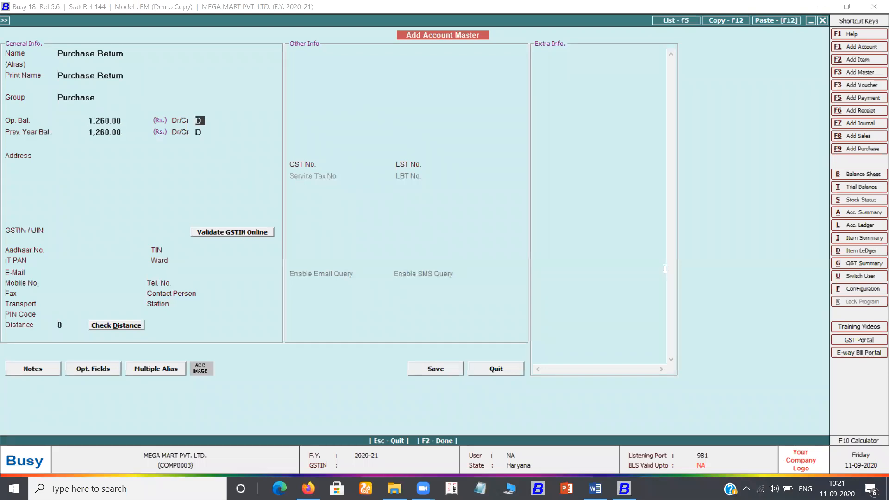
key("Return")
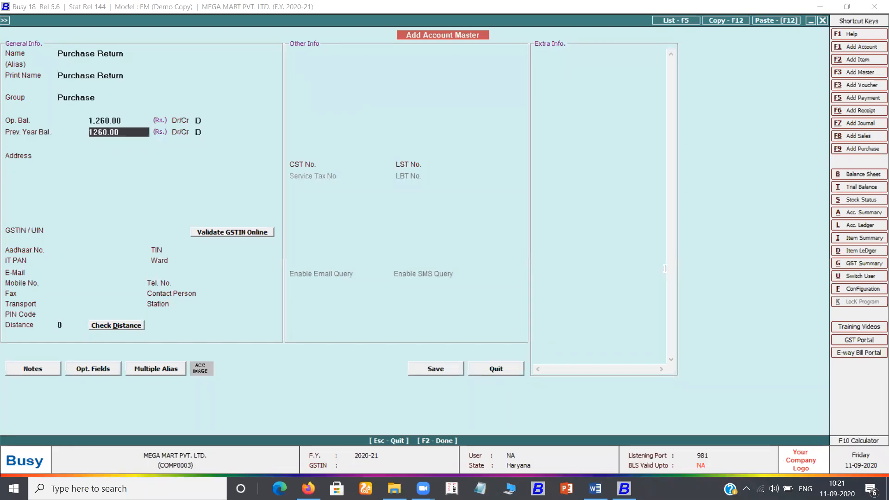
Check the Purchase Return amount in Word, then in Busy set its opening and previous year balances to 364 credit and save the master
key("alt+Tab")
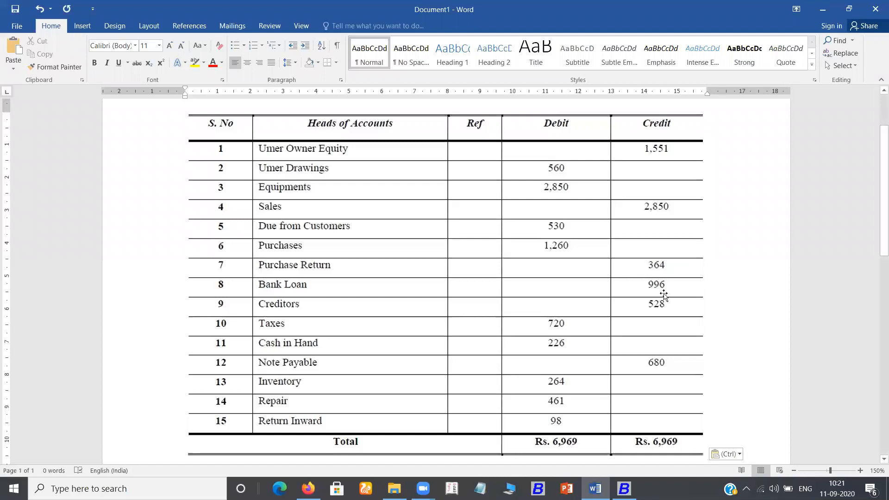
key("alt+Tab")
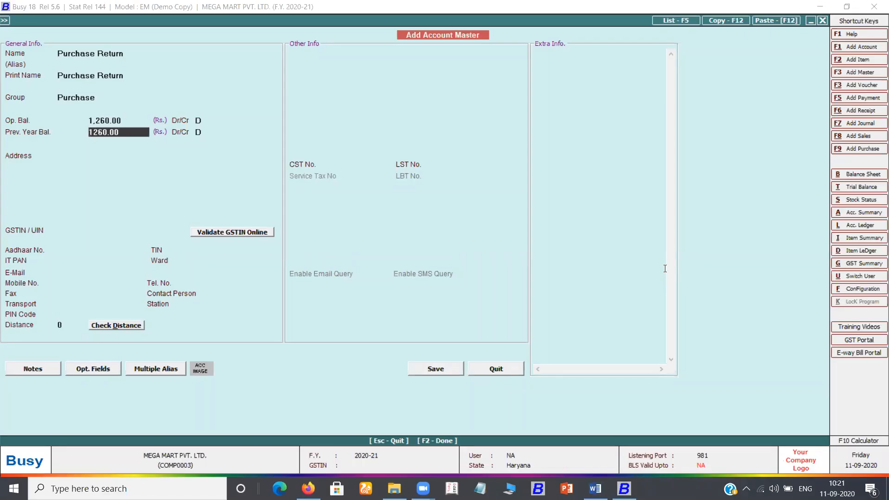
key("Up")
key("Up")
type("364")
key("Return")
type("C")
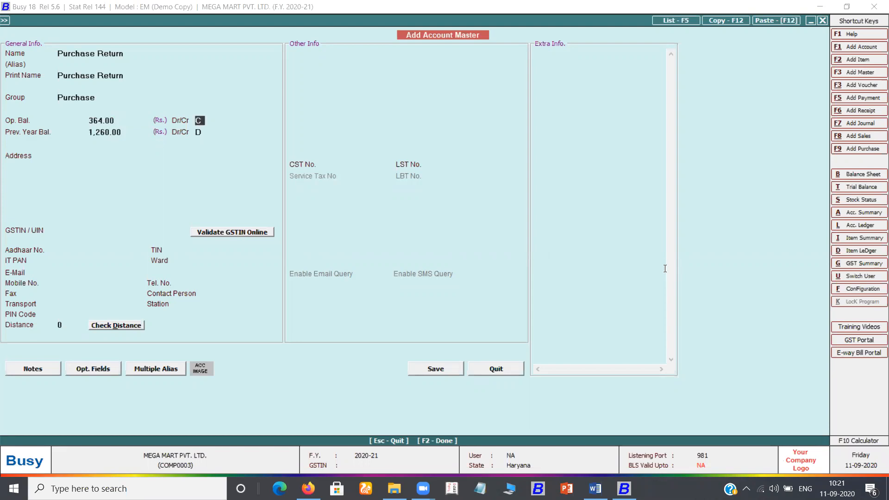
key("Return")
type("364")
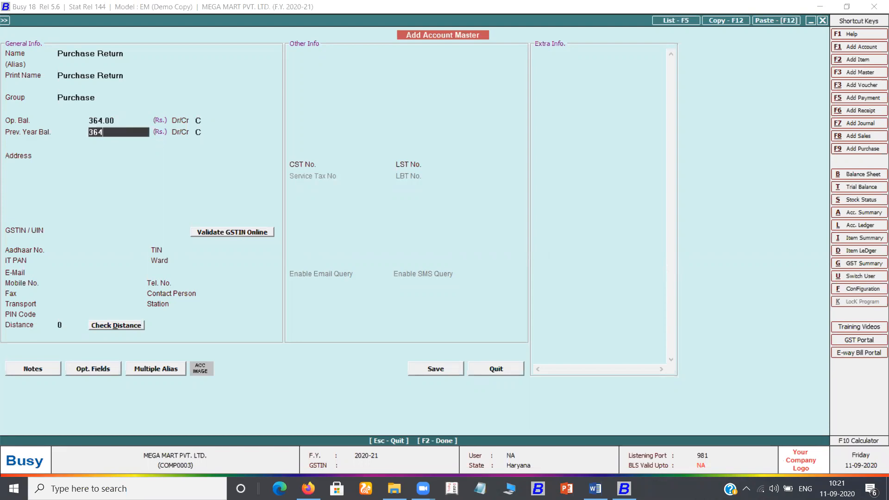
key("Return")
key("Return")
key("Return")
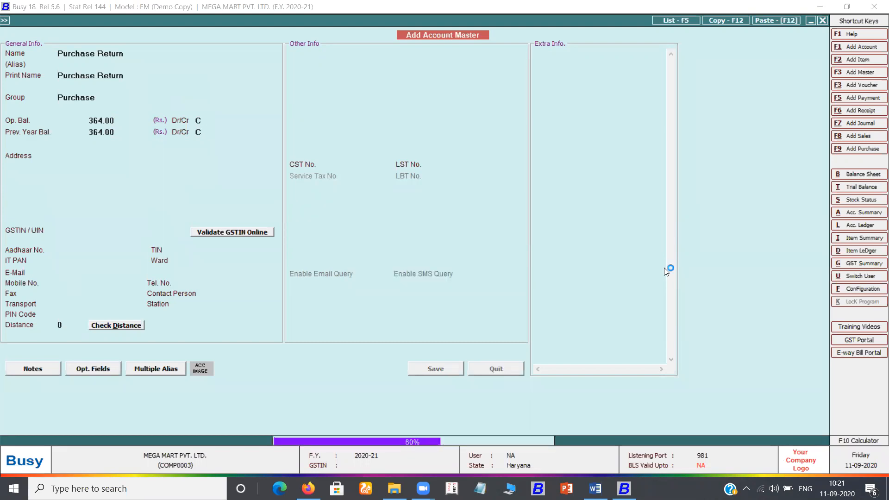
Check the next trial balance entry in Word, then return to Busy and name the new account master Bank Loan
key("alt+Tab")
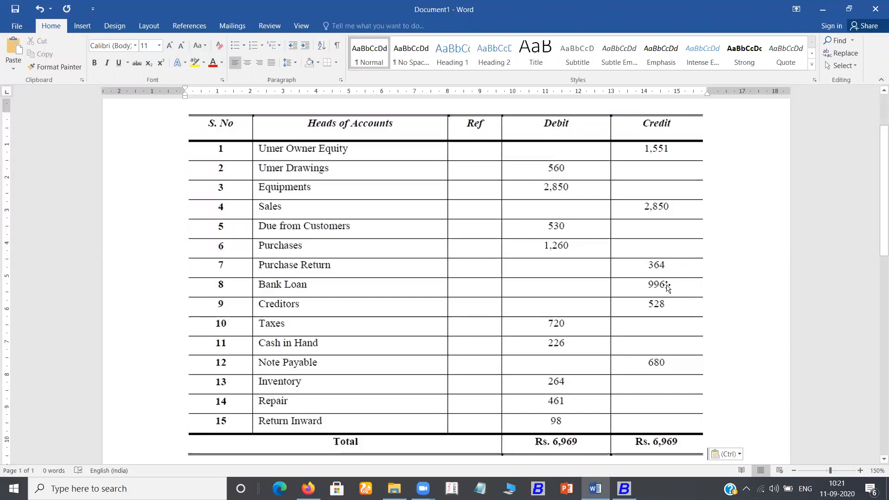
key("alt+Tab")
type("bank loan")
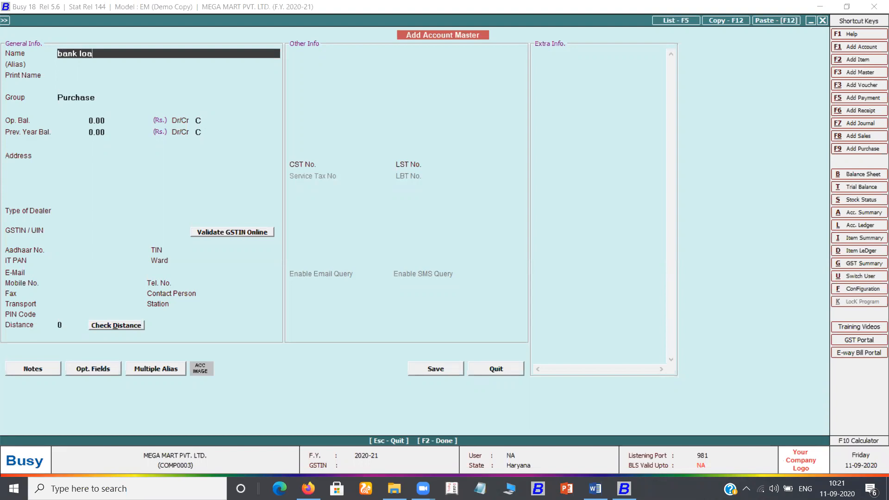
key("Return")
key("Return")
key("Return")
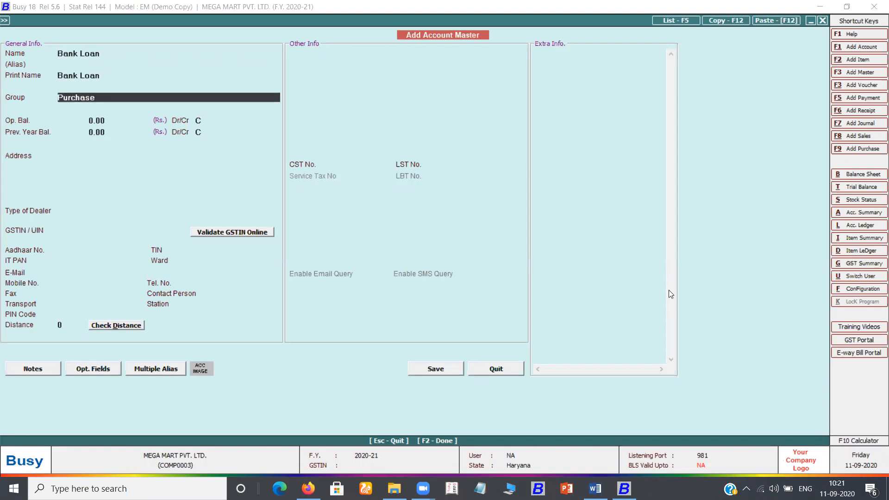
Assign Bank Loan to the Loans (Liability) group with a 996 credit opening balance and save the master
type("loa")
key("Down")
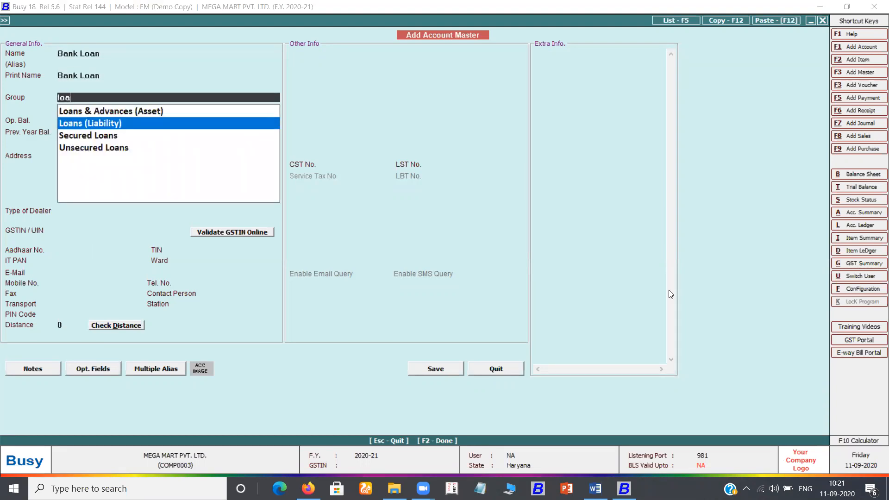
key("Return")
type("996")
key("Return")
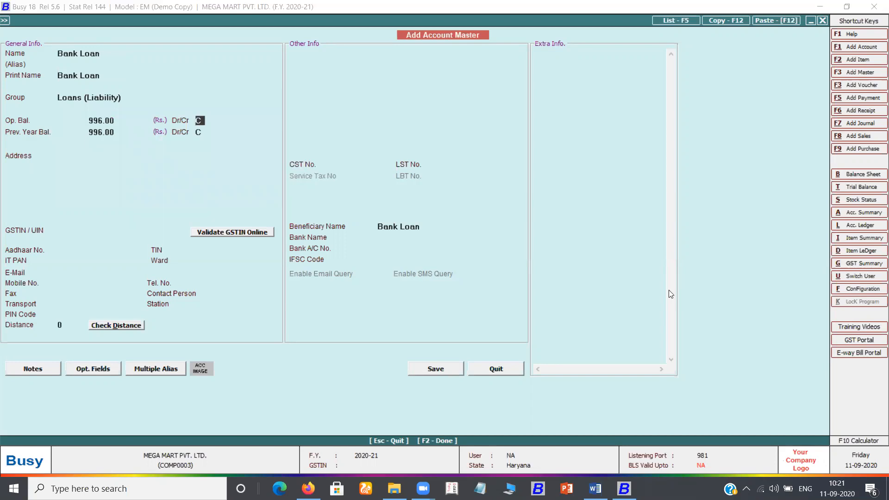
key("Return")
key("F2")
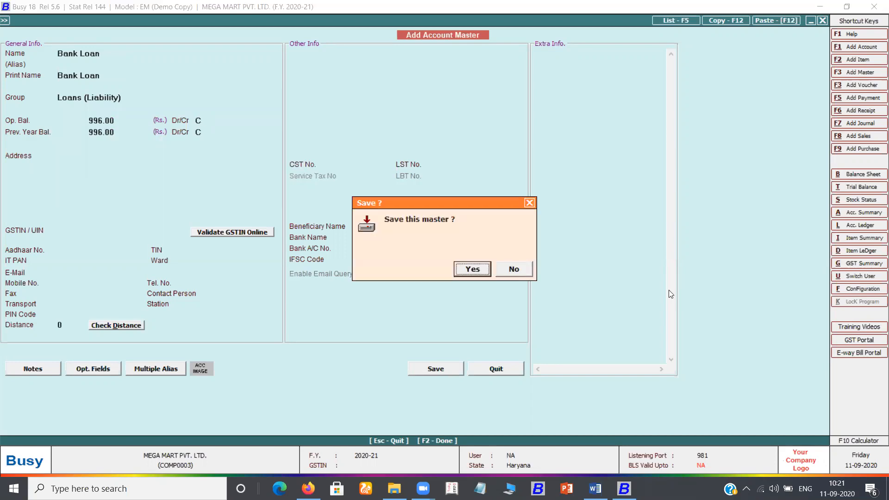
key("Return")
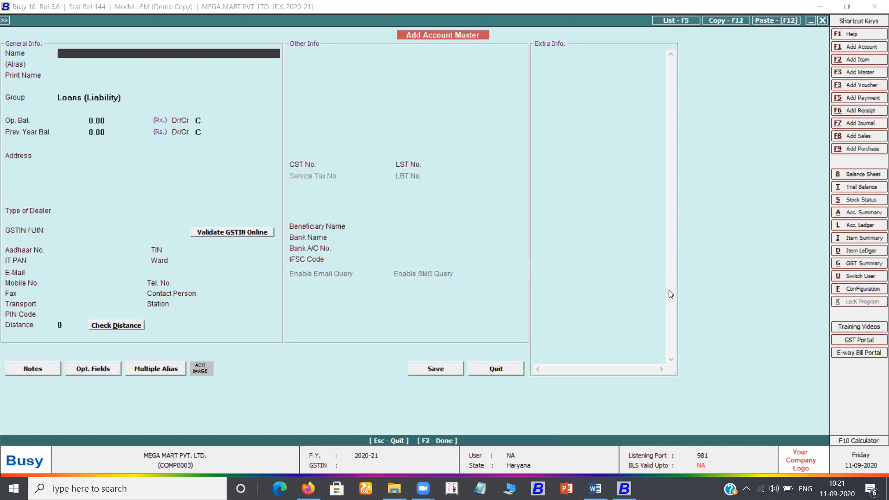
Check the entry after Bank Loan in Word, then return to Busy and name the new account master Creditors
key("alt+Tab")
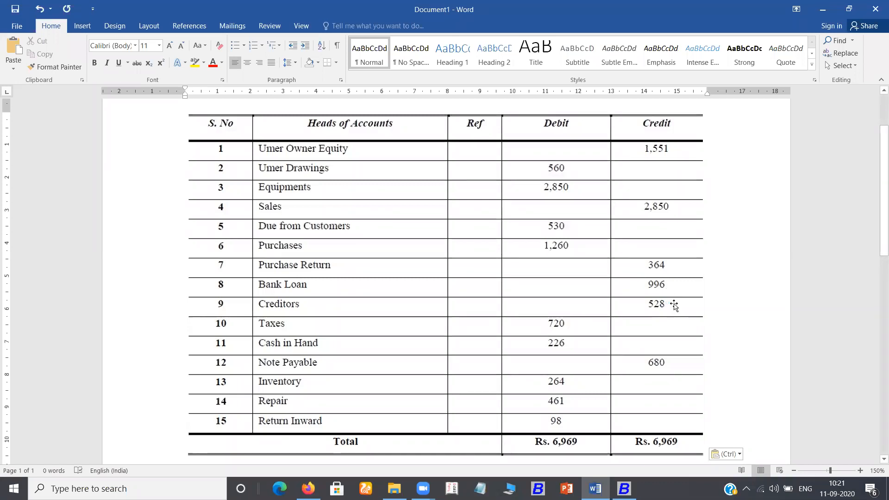
key("alt+Tab")
type("cr")
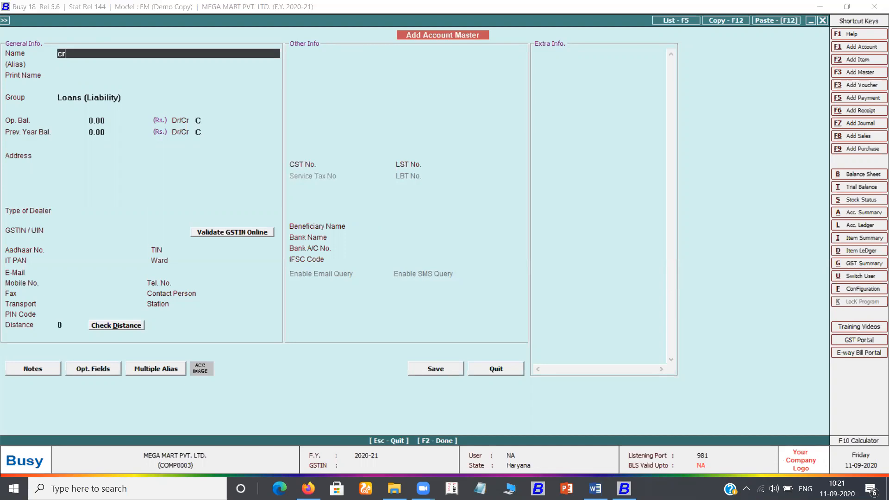
type("editors")
key("Return")
key("Return")
key("Return")
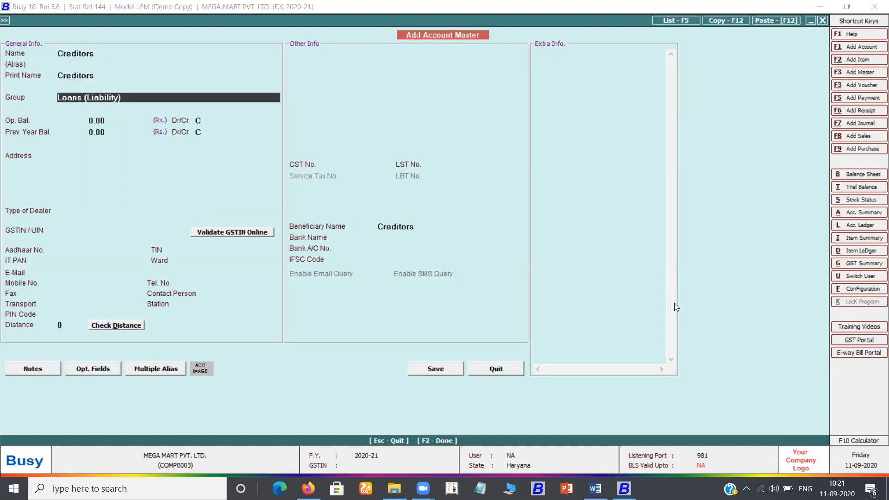
Assign Creditors to the Sundry Creditors group and give it a 528 credit opening balance
type("sun")
key("Return")
type("528")
key("Return")
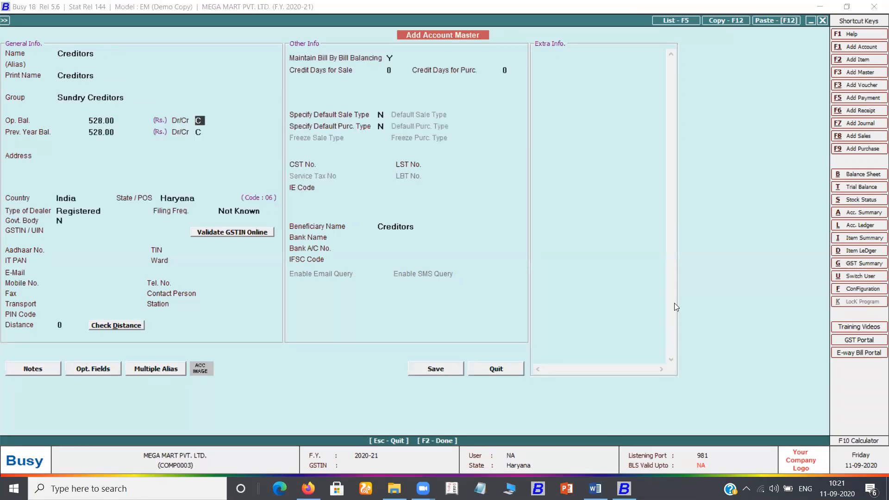
key("Return")
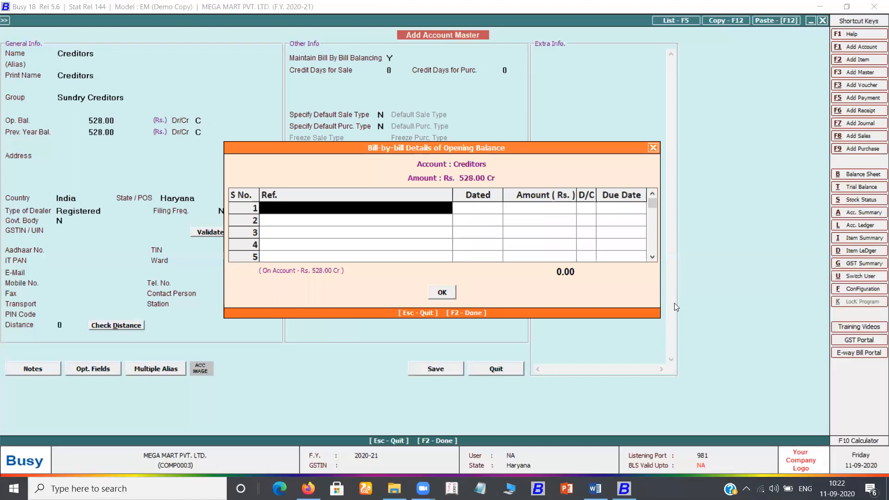
Leave the bill-by-bill details empty, accept Un-Registered as the dealer type, and save the Creditors master
key("F2")
key("Left")
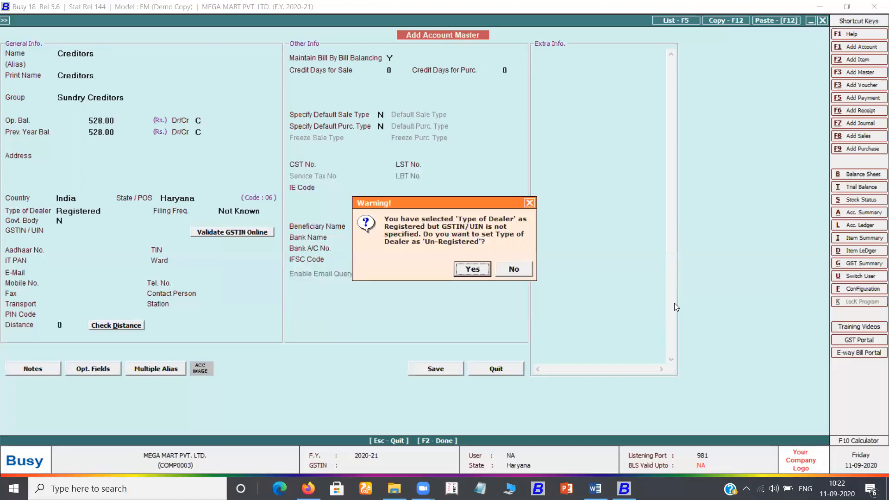
key("Return")
key("Return")
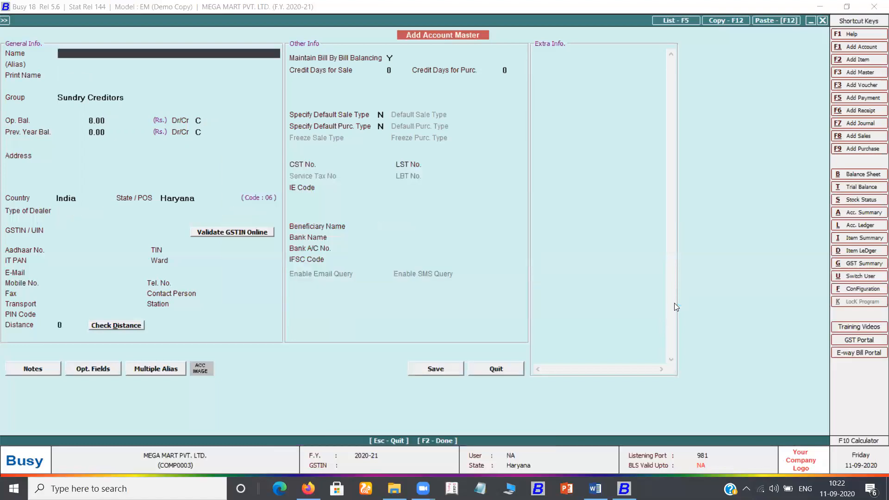
Check the entry after Creditors in Word, then return to Busy and name the new account master Taxes
key("alt+Tab")
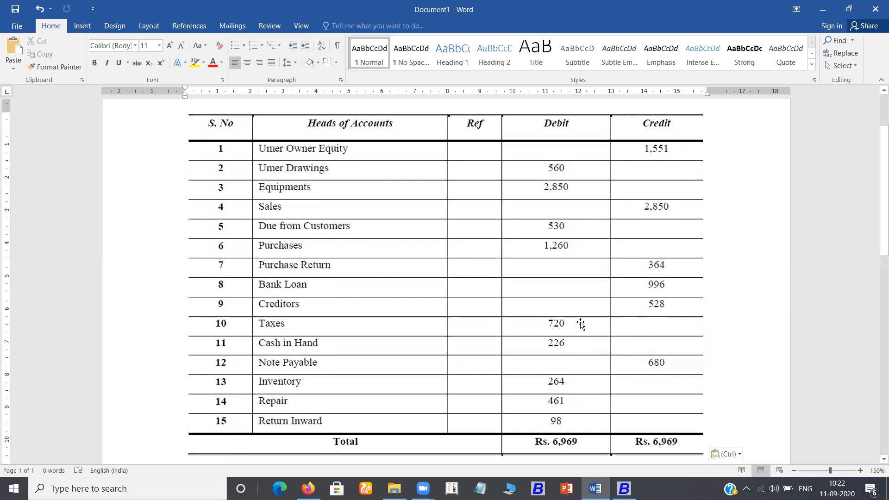
key("alt+Tab")
type("t")
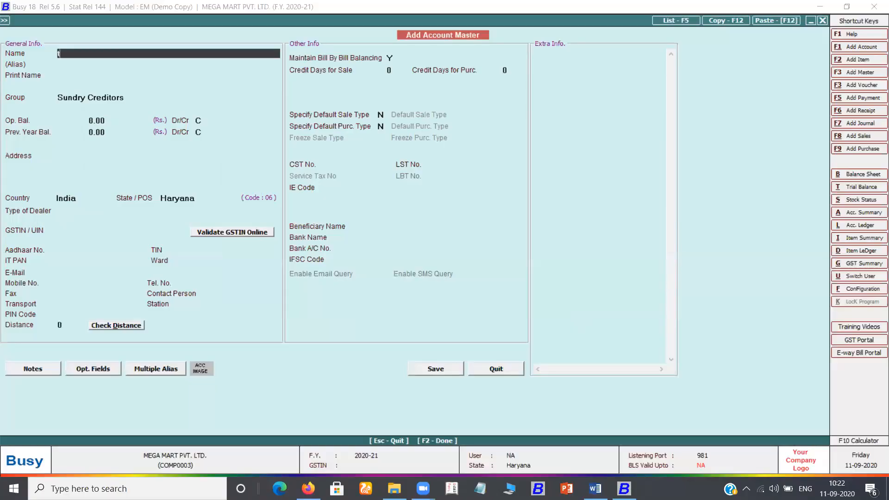
type("axes")
key("Return")
key("Return")
key("Return")
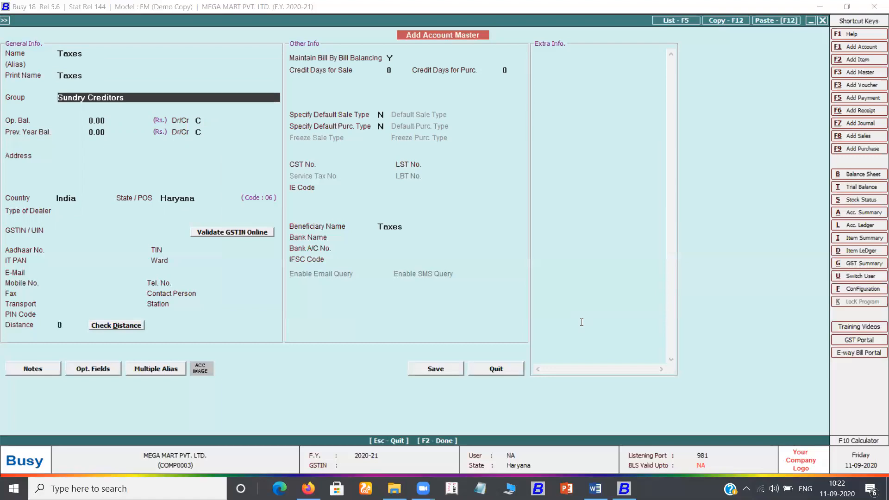
Assign Taxes to the Expenses (Indirect/Admn.) group with a 720 debit opening balance and save the master
type("ind")
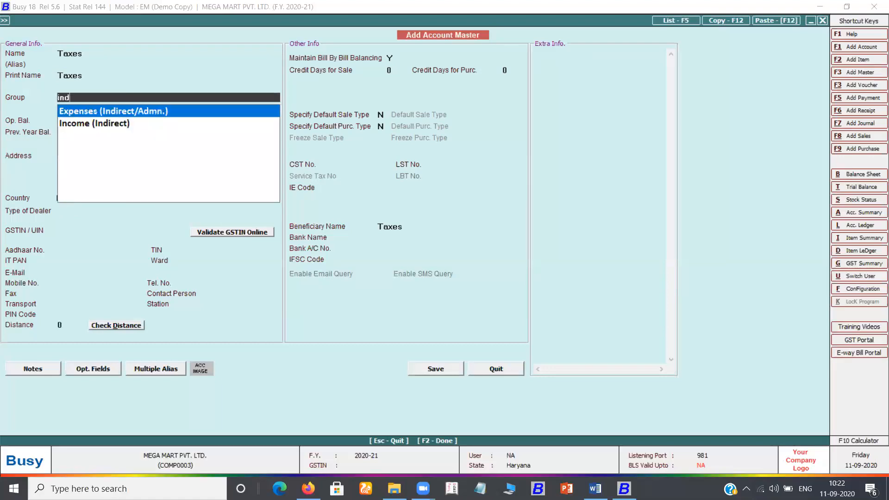
key("Down")
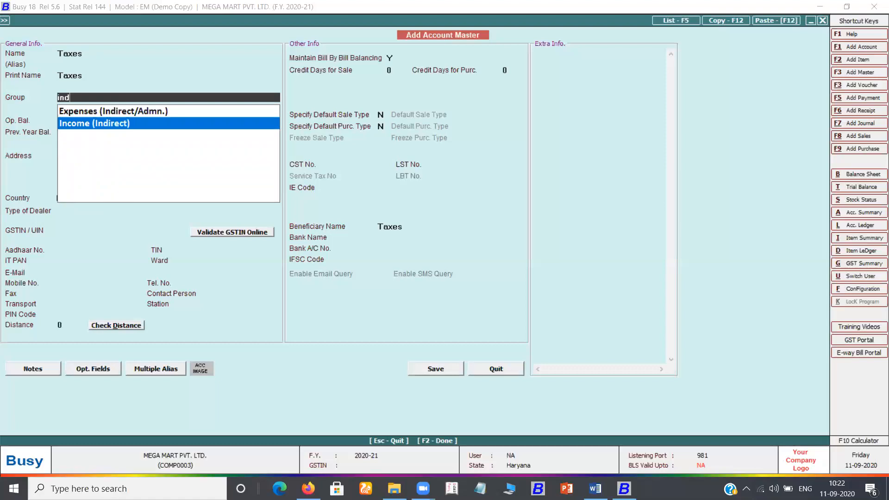
key("Up")
key("Return")
type("720")
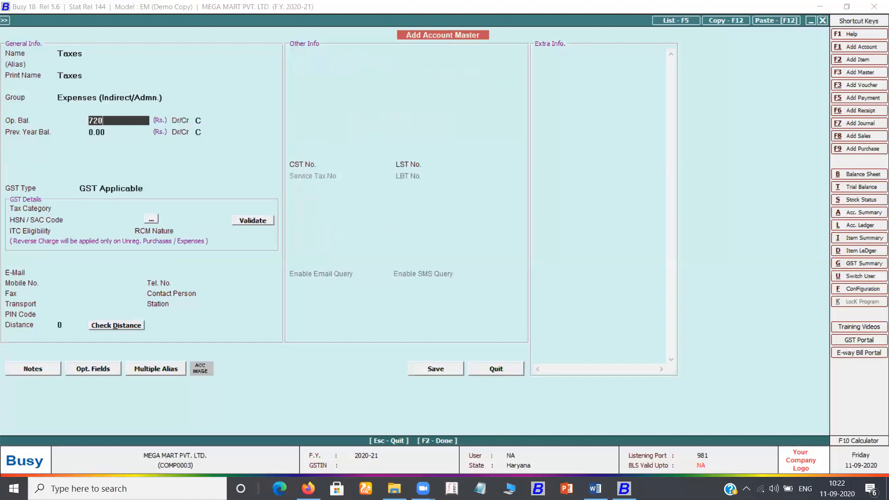
key("Return")
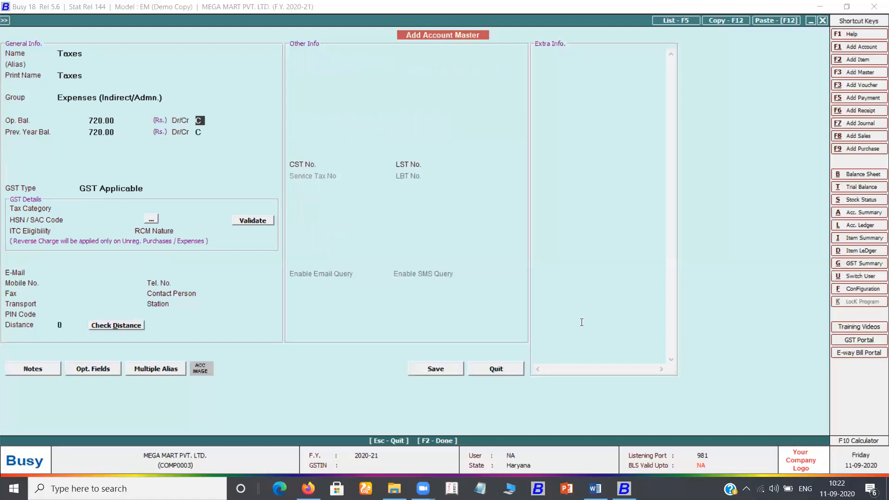
key("Return")
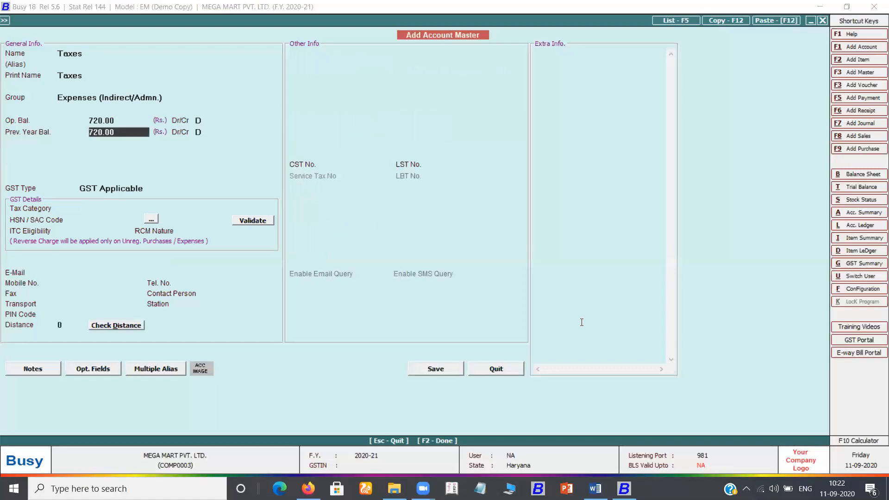
key("F2")
key("Return")
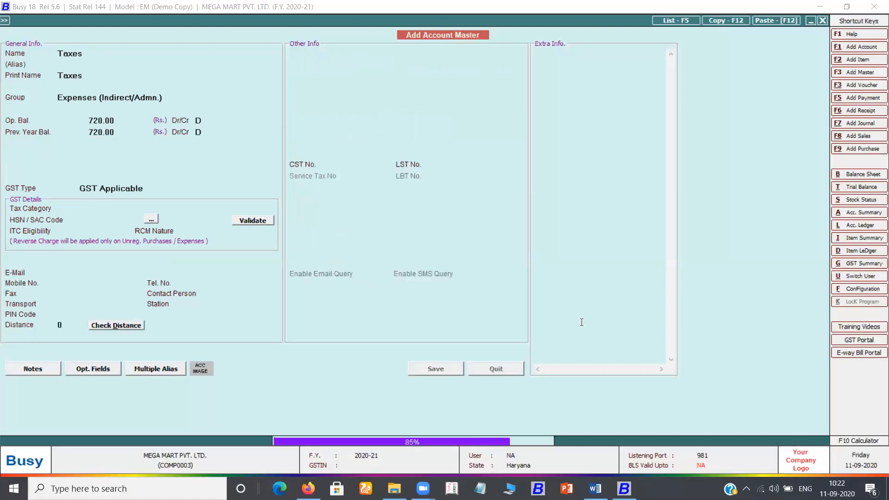
Check the Cash in Hand entry in Word, then return to Busy and open the Cash account master for modification
key("Escape")
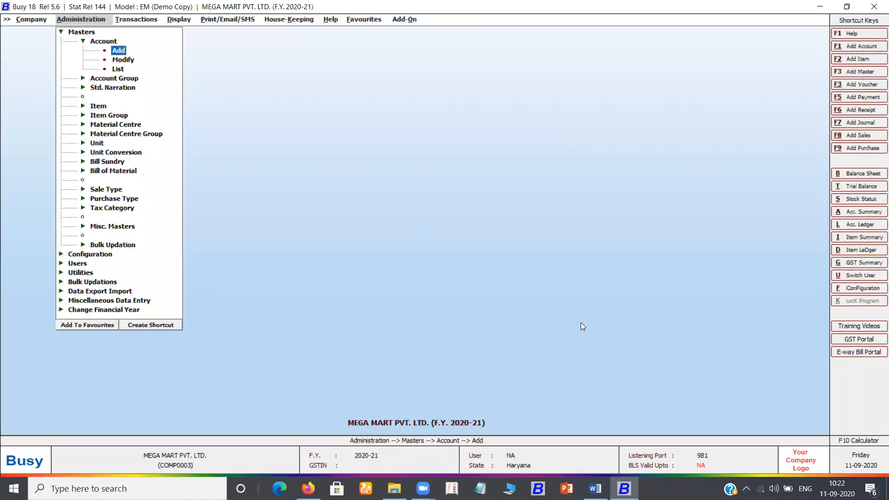
key("alt+Tab")
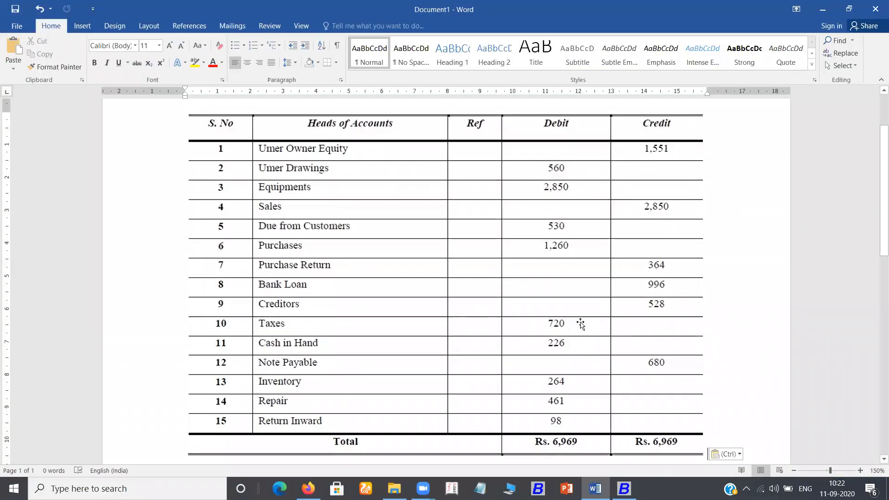
key("alt+Tab")
key("alt+Tab")
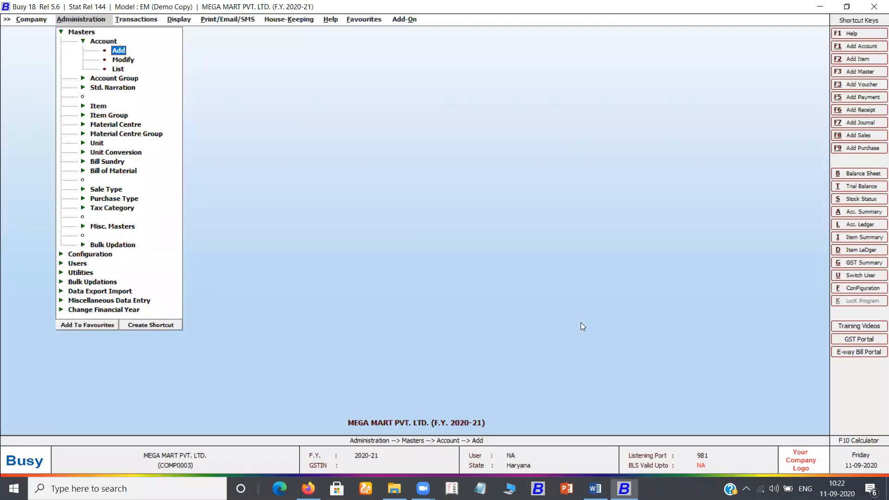
key("Down")
key("Return")
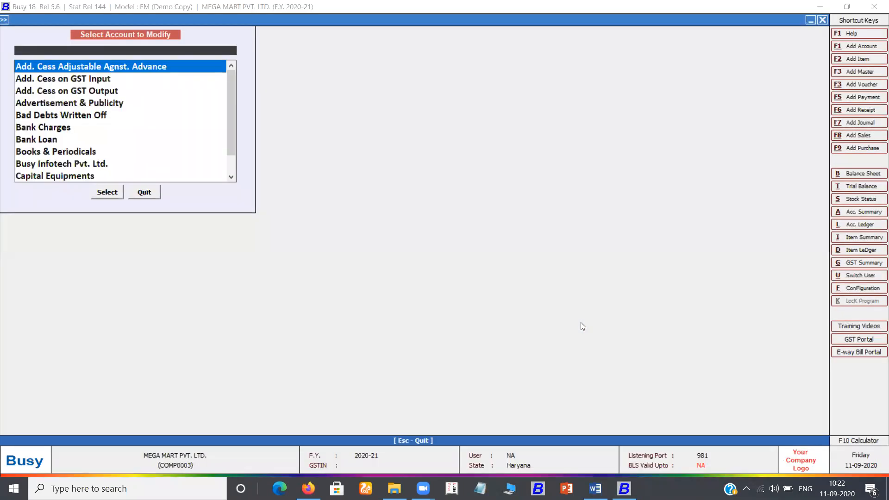
type("cash")
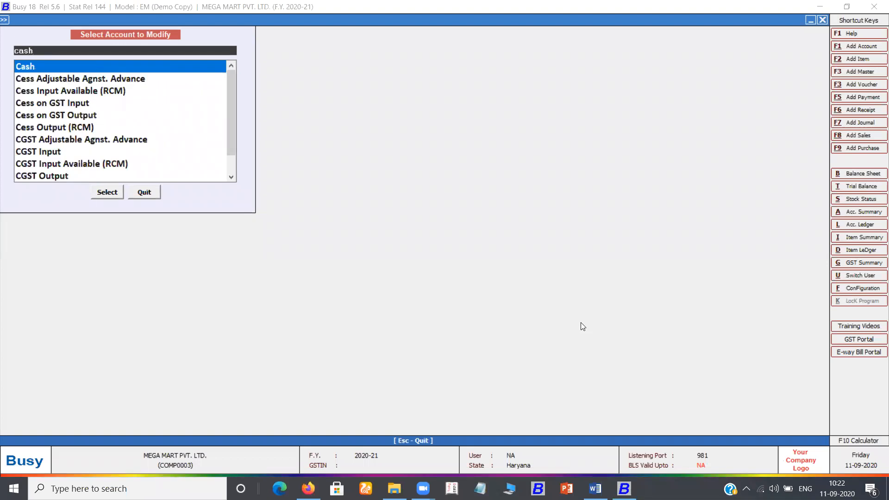
key("Return")
Set the Cash account's opening balance to 226 debit, checking the amount in Word, and save the master
key("Return")
key("Return")
key("Return")
key("Return")
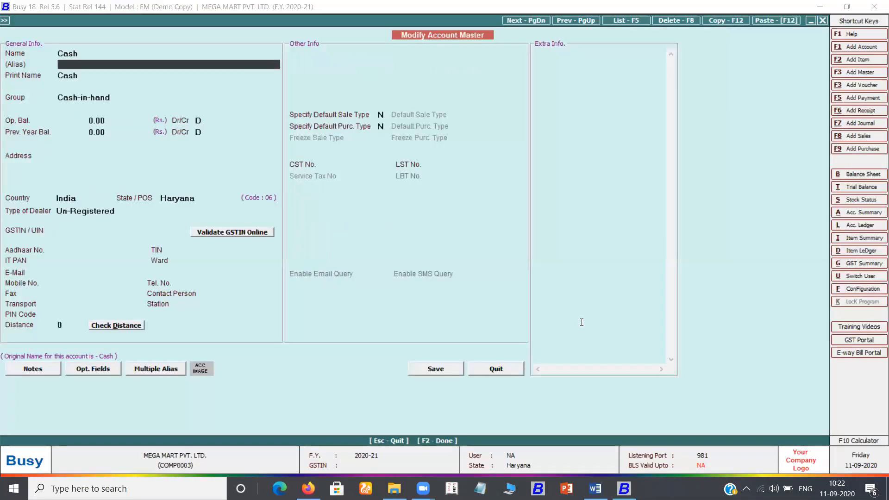
key("alt+Tab")
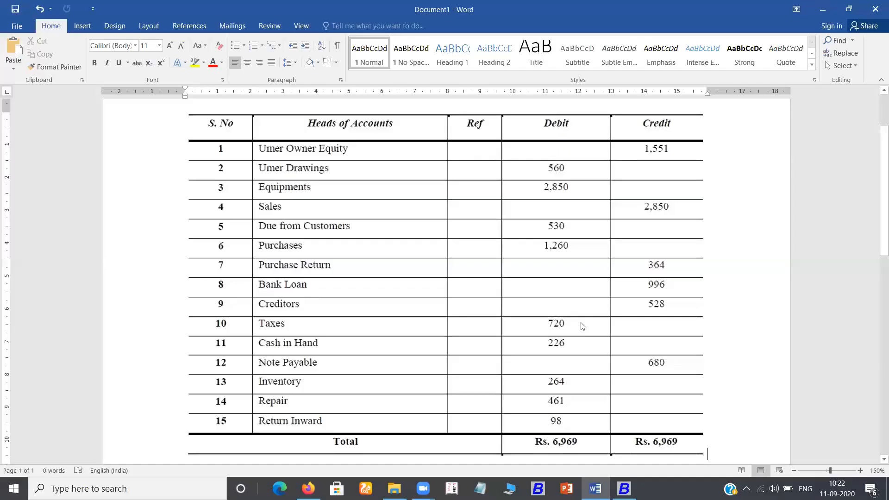
key("alt+Tab")
type("226")
key("Return")
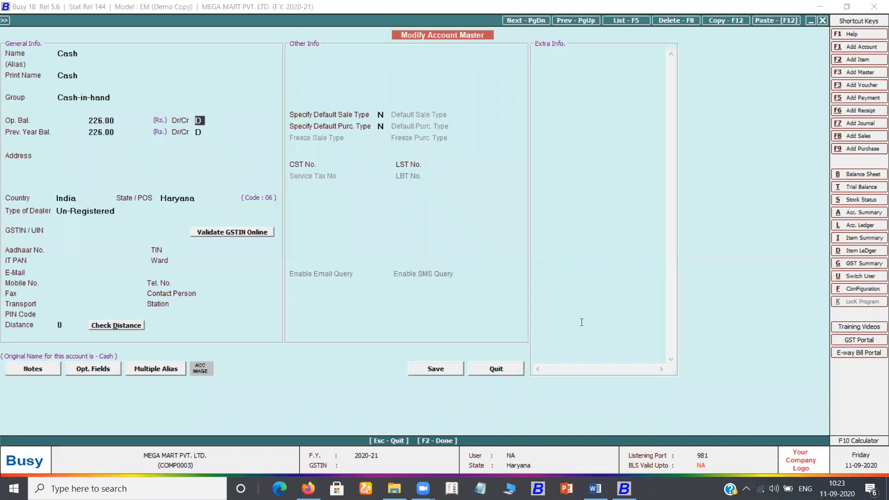
key("F2")
key("Return")
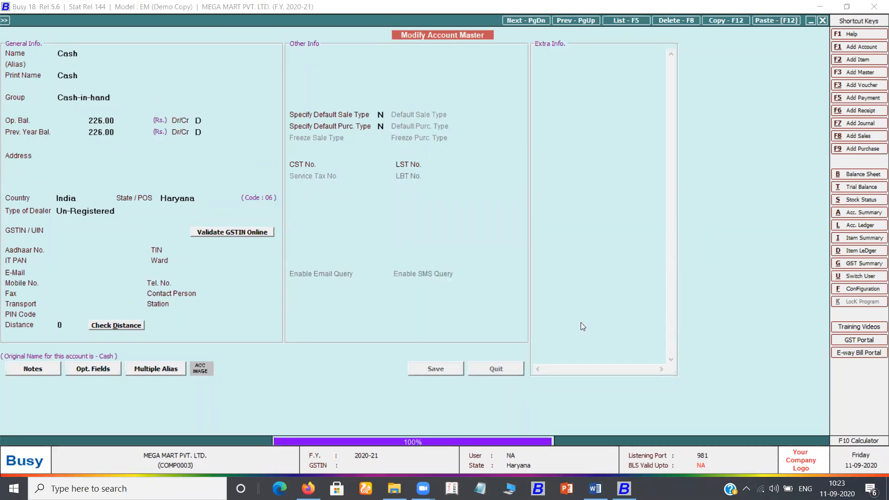
Check the entry after Cash in Hand in Word, then return to Busy and start a blank new account master
key("alt+Tab")
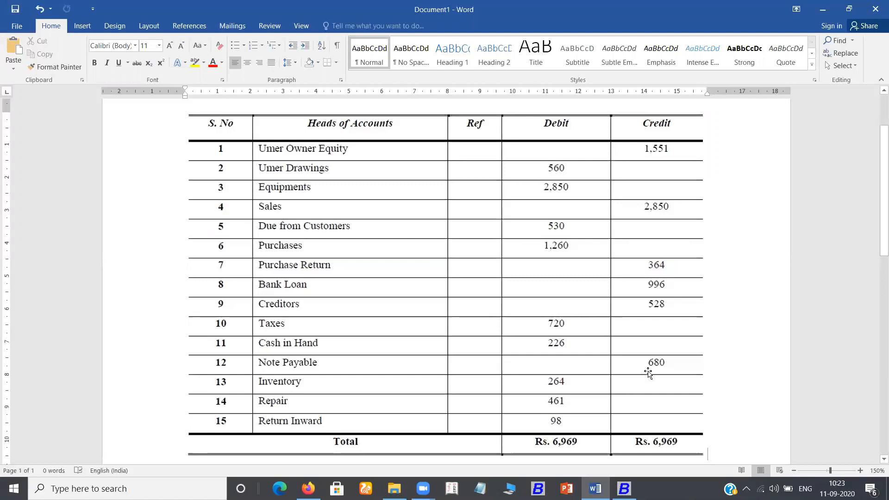
key("alt+Tab")
key("Escape")
key("Up")
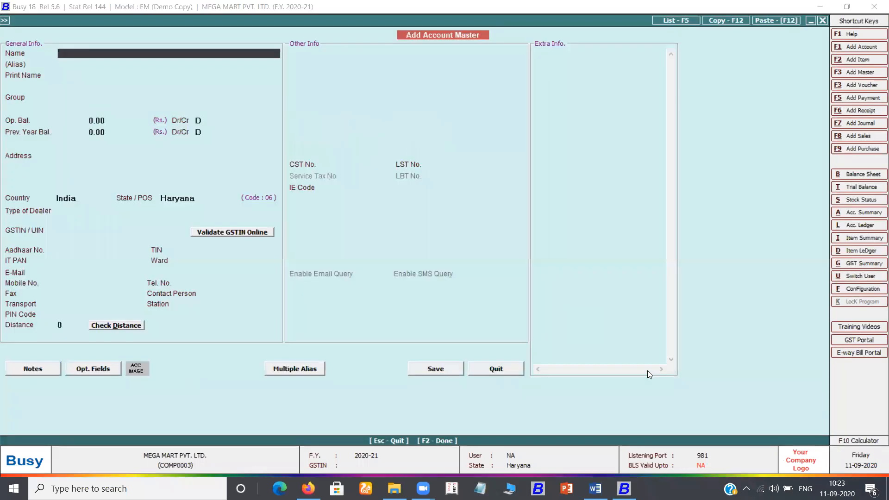
key("Escape")
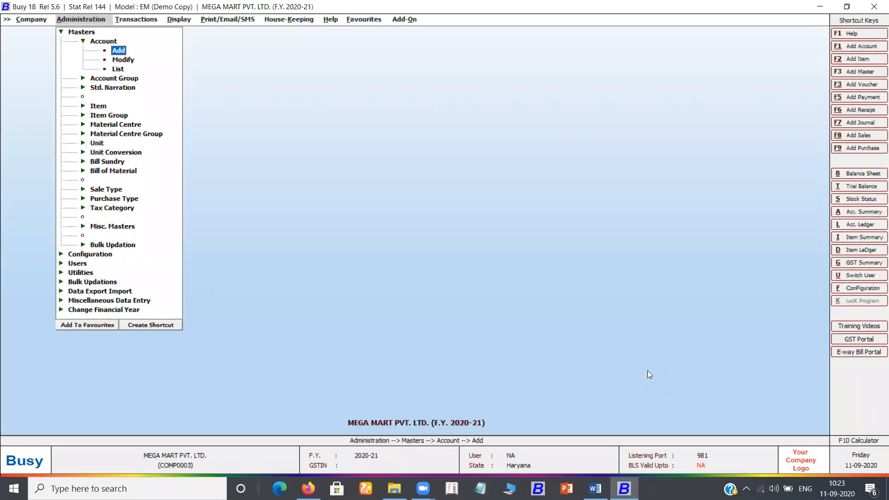
key("Down")
key("Up")
key("Return")
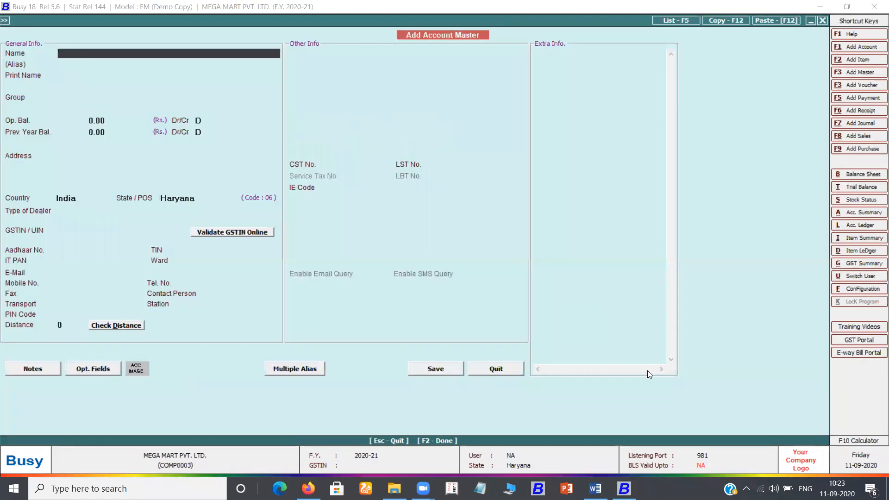
Name the new account master Notes Payable and assign it to the Current Liabilities group
type("notes payable")
key("Return")
key("Return")
key("Return")
type("cu")
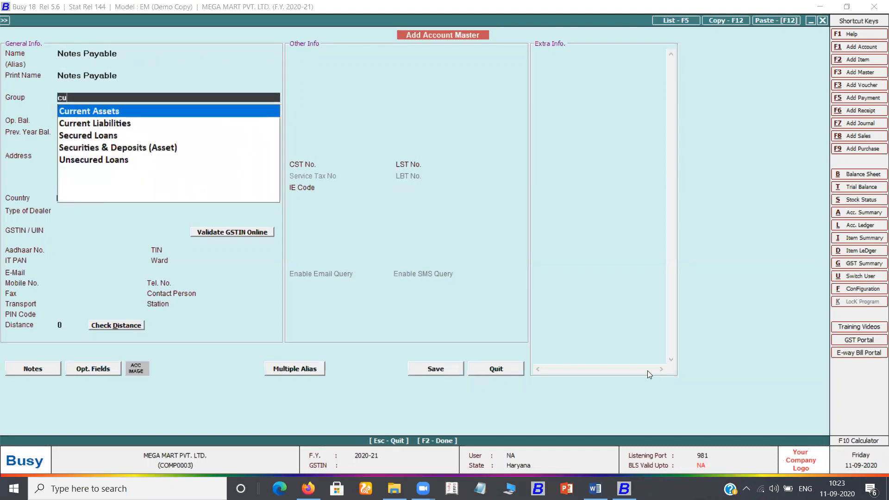
key("Down")
key("Return")
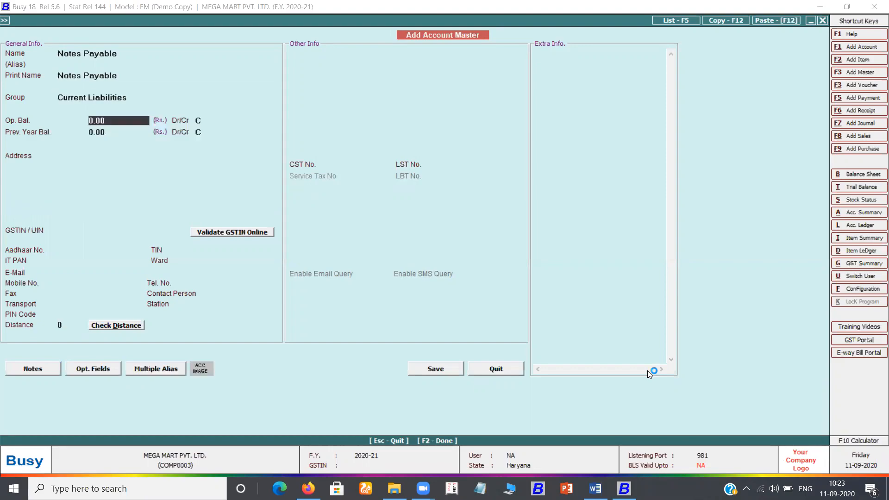
Look up the Note Payable amount in Word, enter 680 credit as the opening balance in Busy, and save the master
key("alt+Tab")
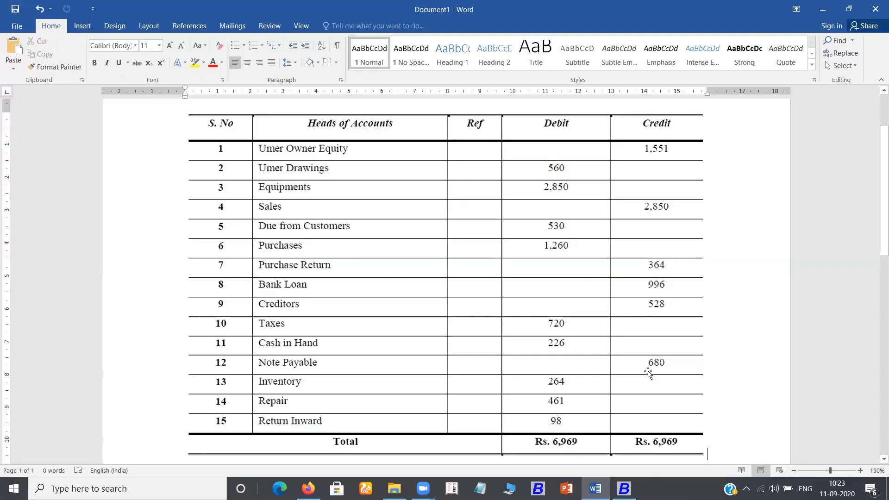
key("alt+Tab")
type("680")
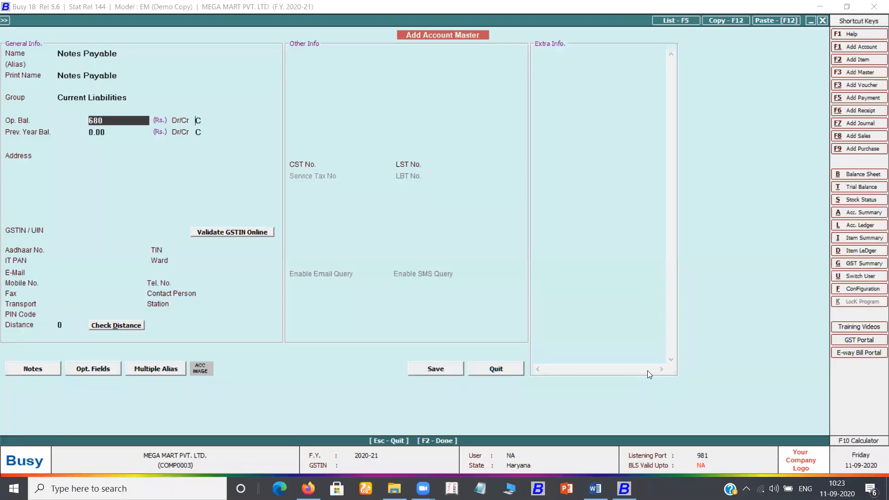
key("Return")
key("F2")
key("Return")
Check the entry after Note Payable in Word, then return to Busy and name the new account master Inventory
key("alt+Tab")
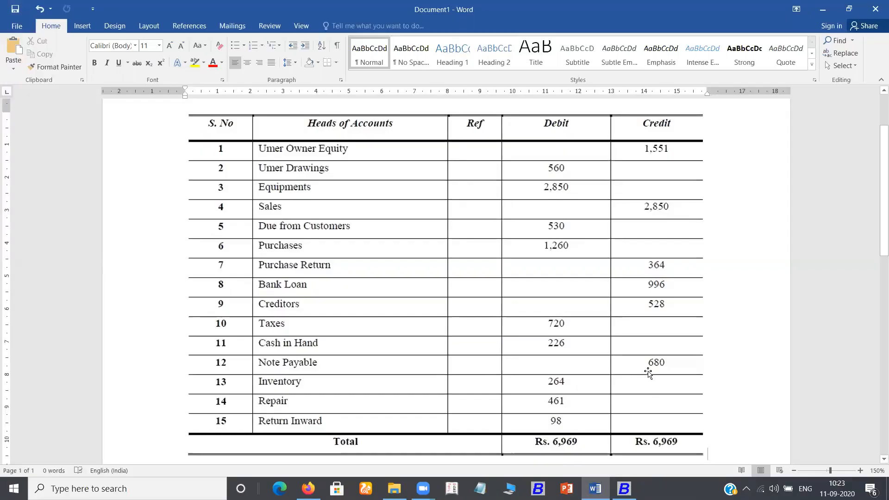
key("alt+Tab")
type("inventory")
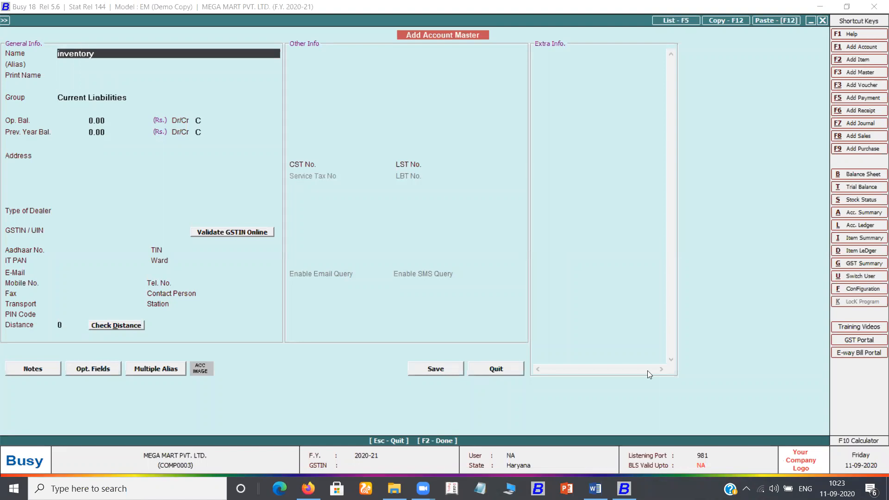
key("Return")
key("Return")
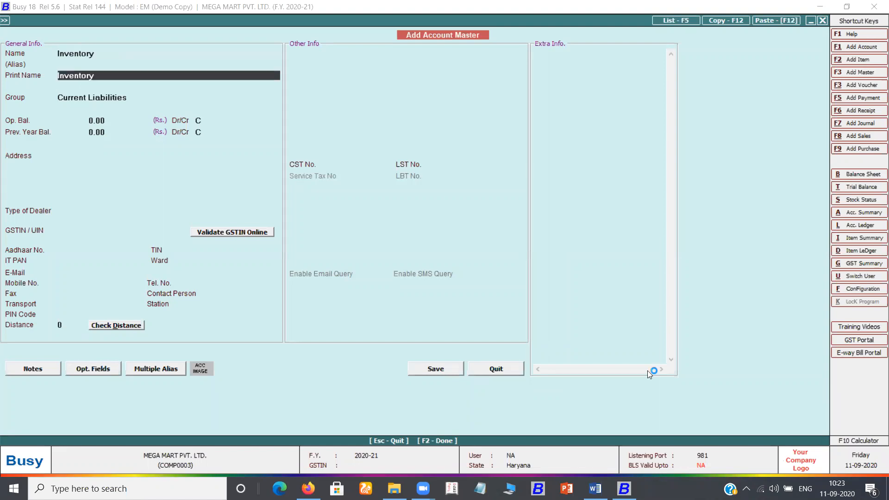
key("Return")
Assign Inventory to the Current Assets group with a 264 debit opening balance and save the master
type("cu")
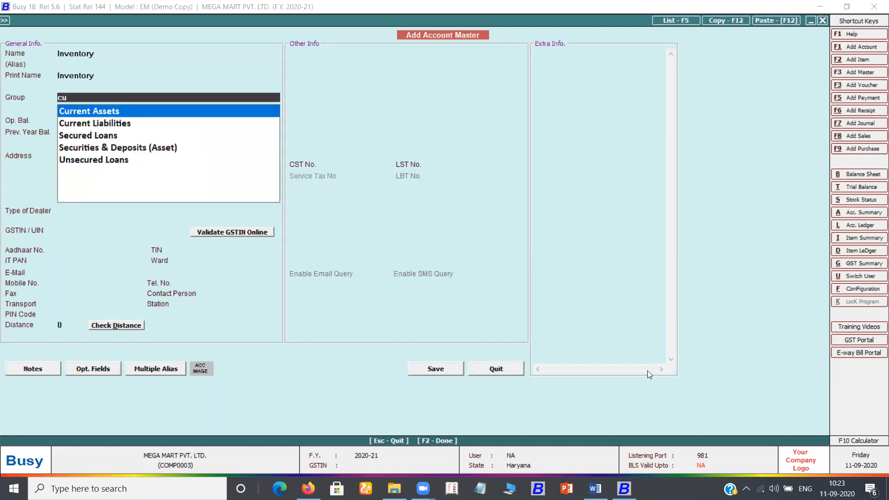
key("Return")
type("264")
key("Return")
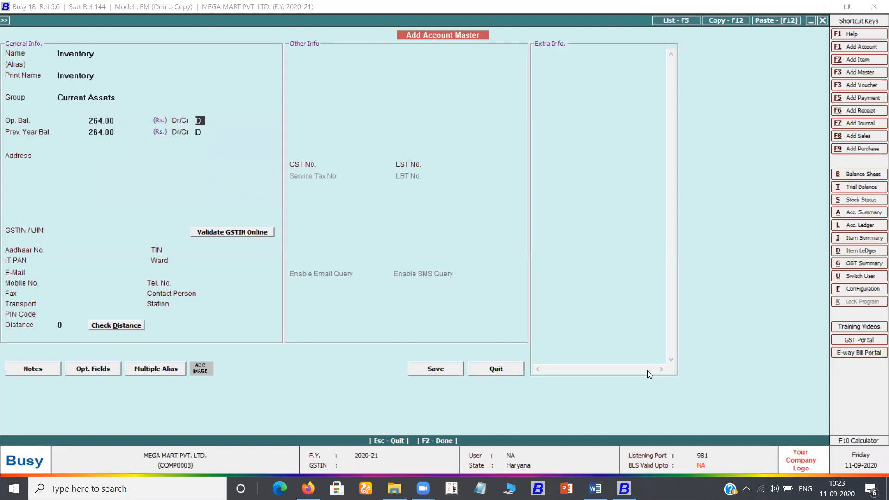
key("F2")
key("Return")
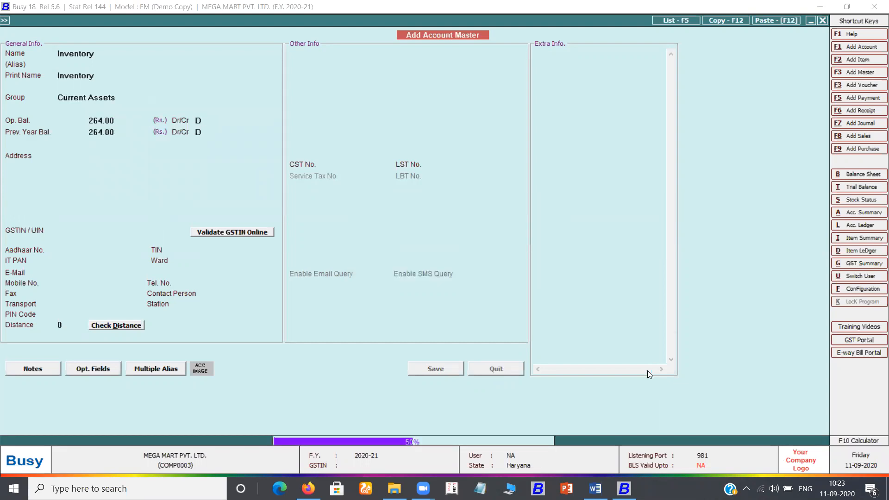
Check the entry after Inventory in Word, then return to Busy and name the new account master Repair
key("alt+Tab")
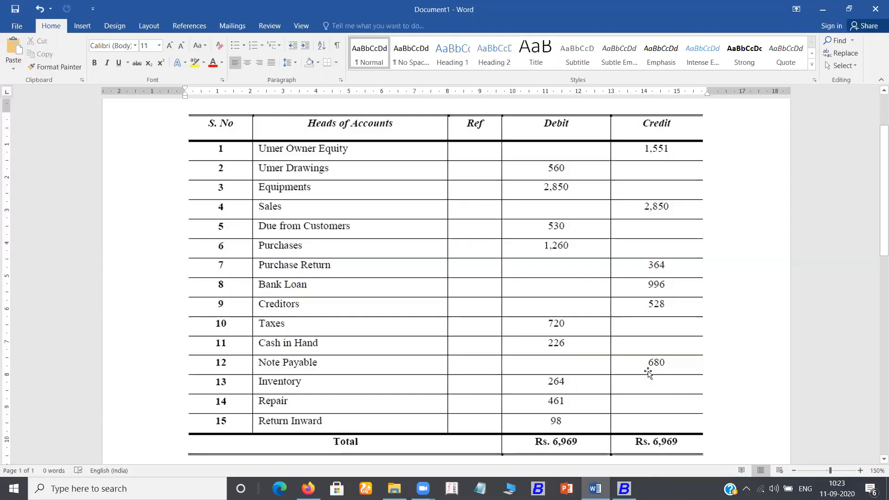
key("alt+Tab")
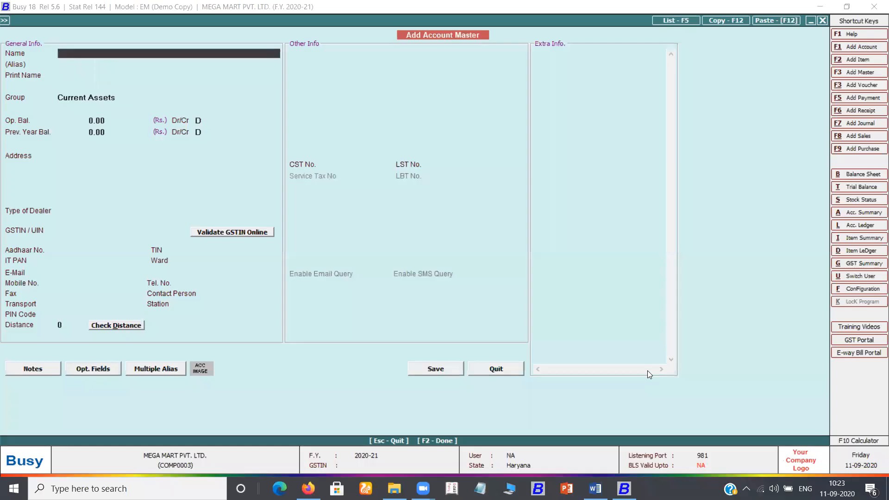
type("repair")
key("Return")
key("Return")
Assign Repair to the Expenses (Indirect/Admn.) group, give it the 461 debit opening balance listed in Word, and save the master
type("in")
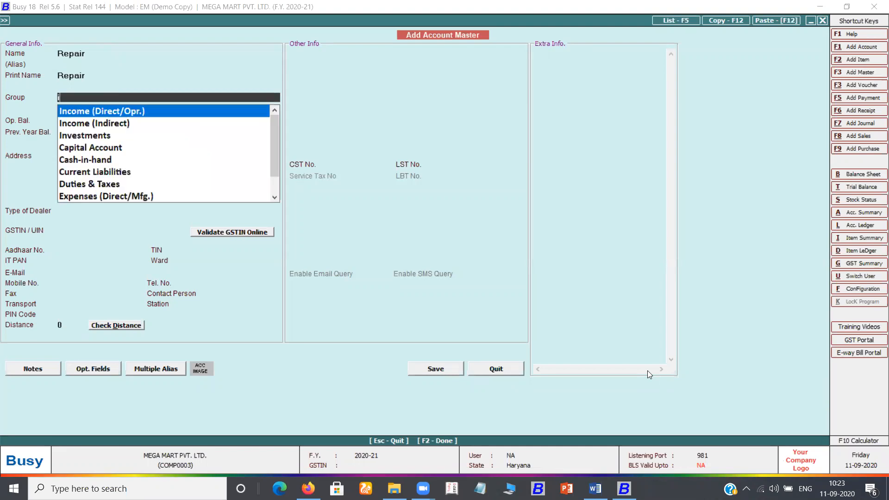
key("Down")
key("Down")
key("Down")
key("Down")
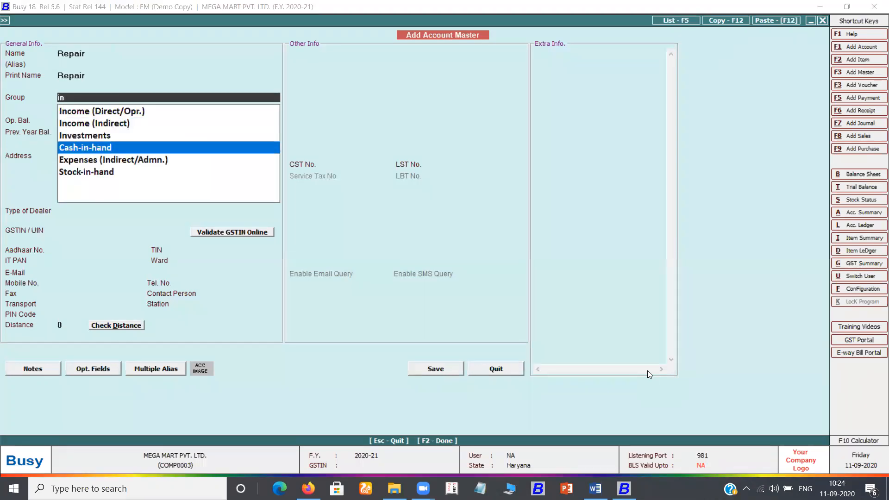
key("Return")
key("alt+Tab")
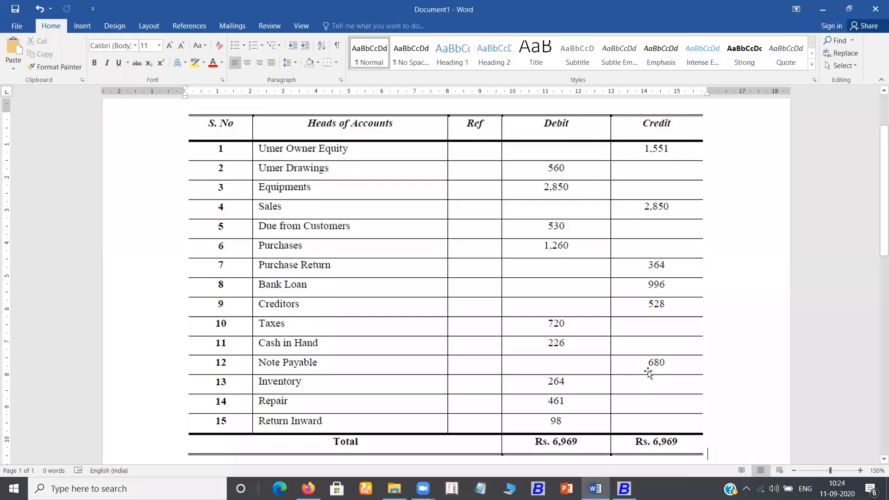
key("alt+Tab")
type("461")
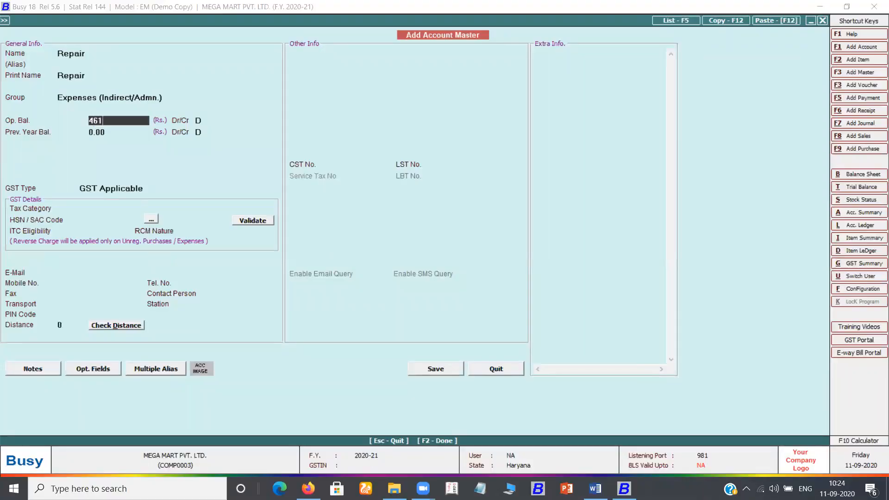
key("Return")
key("F2")
key("Return")
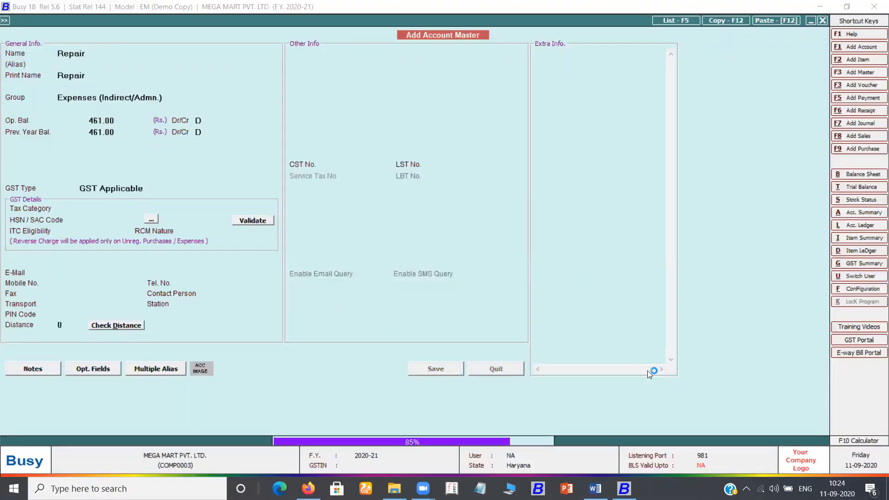
Check the entry after Repair in Word, then return to Busy and name the new account master Return Inward
key("alt+Tab")
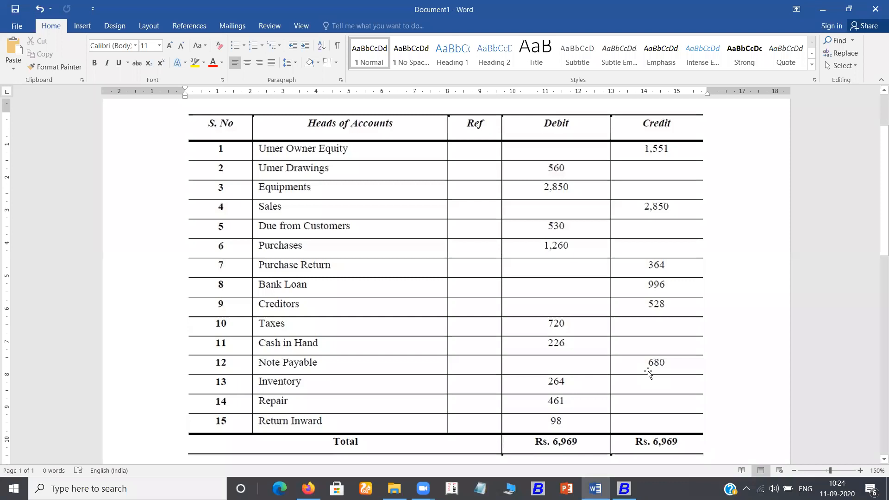
key("alt+Tab")
type("sales")
key("BackSpace")
key("BackSpace")
key("BackSpace")
key("BackSpace")
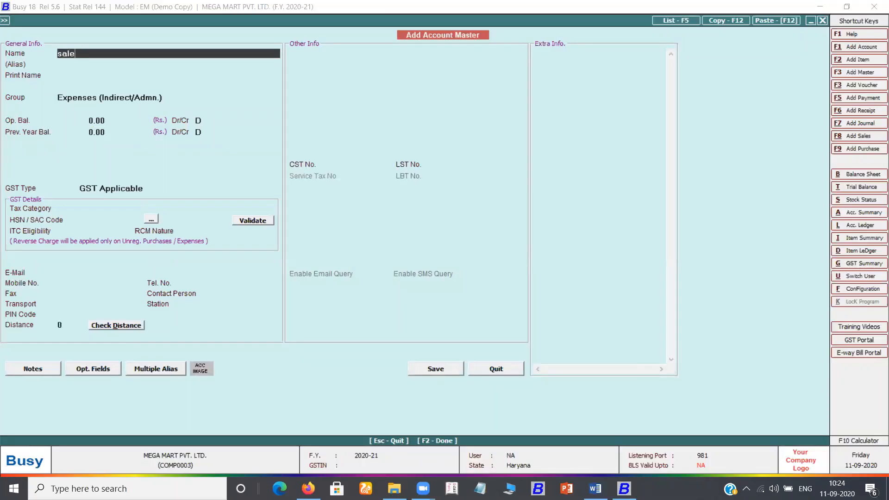
key("BackSpace")
key("BackSpace")
type("return inward")
key("Return")
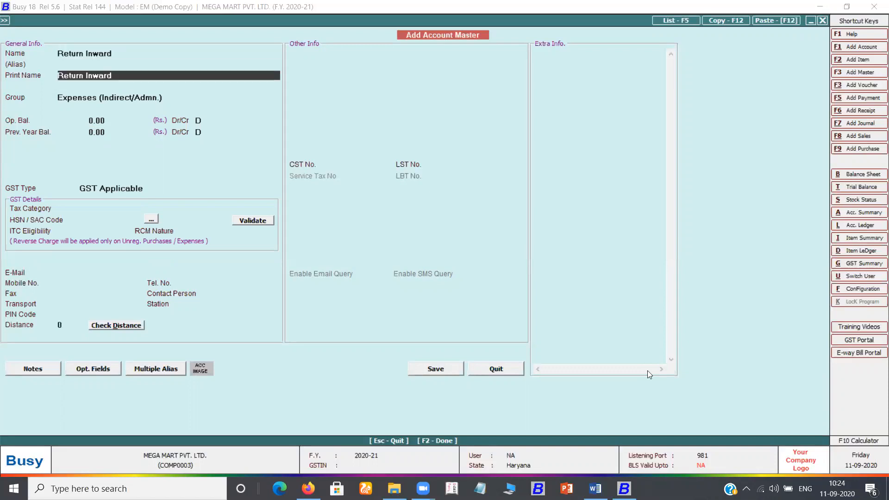
Assign Return Inward to the Sale group, give it the 98 debit opening balance listed in Word, and save the master
key("Return")
type("sa")
key("Return")
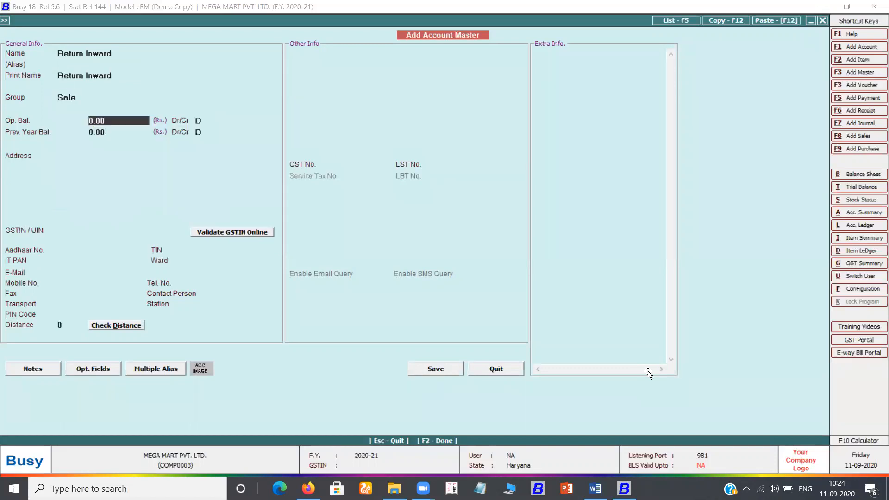
key("alt+Tab")
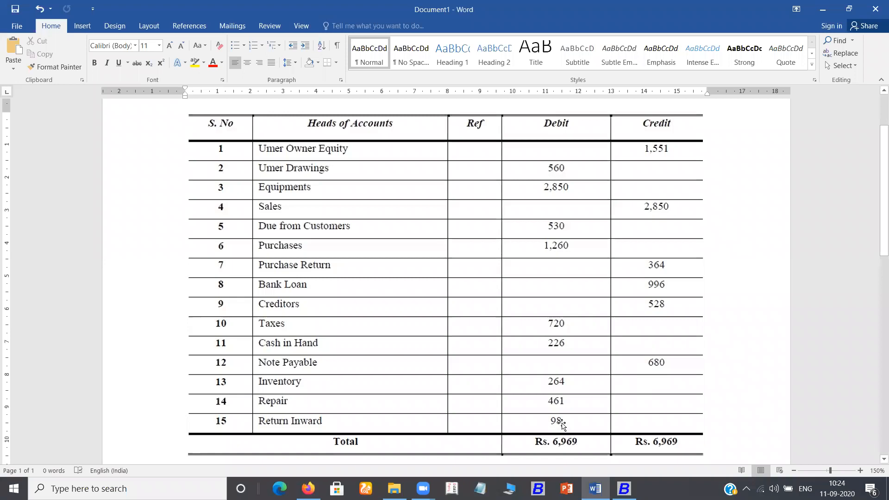
key("alt+Tab")
type("98")
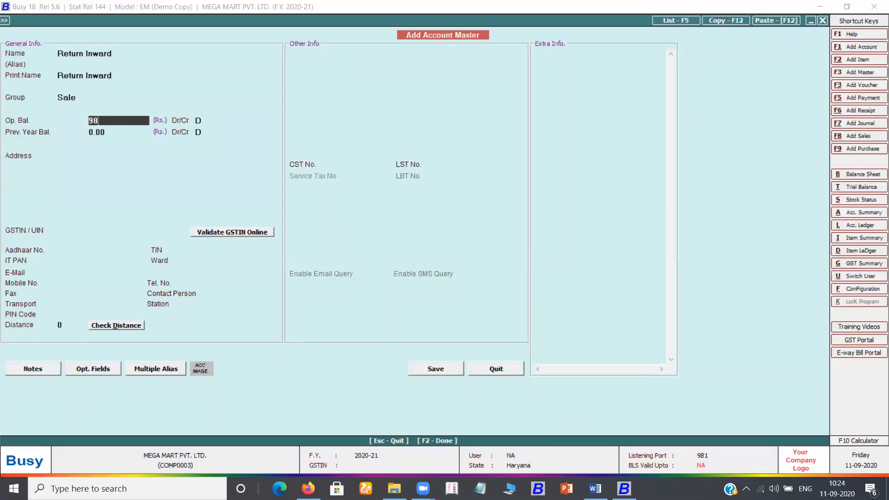
key("Return")
key("Return")
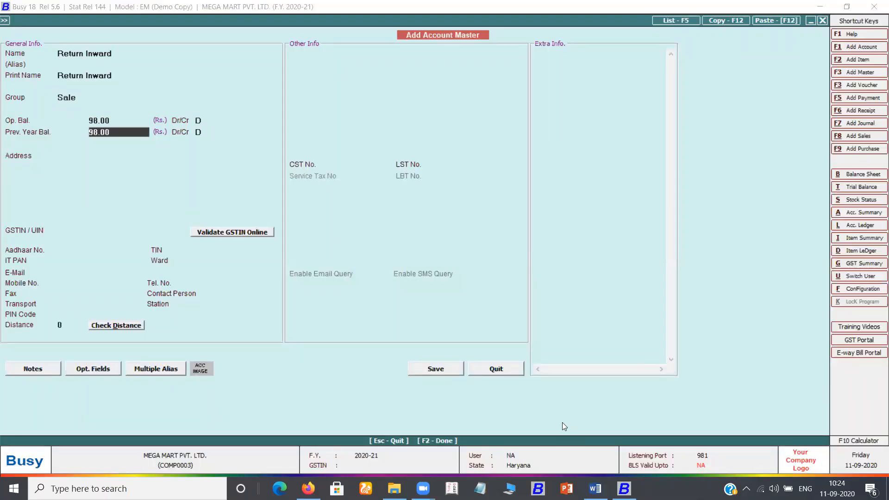
key("F2")
key("Return")
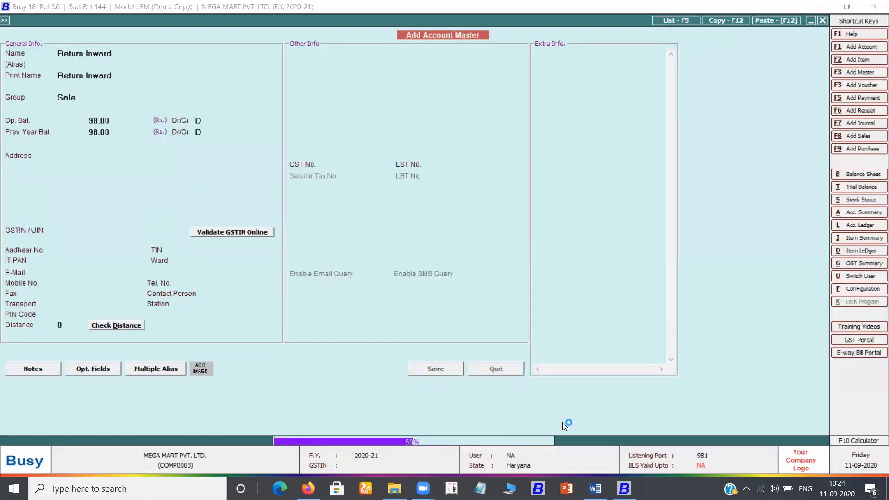
key("Escape")
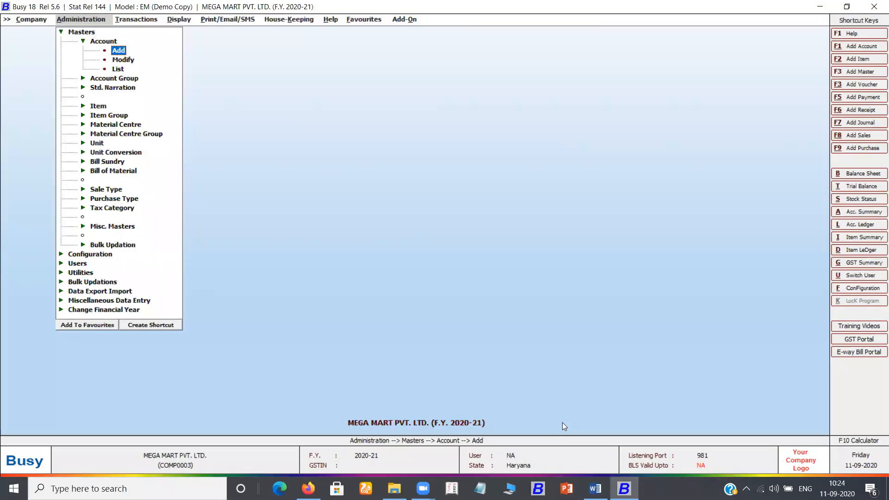
Check the trial balance totals in Word, then return to Busy and open the alphabetical closing trial balance with balances only
key("alt+Tab")
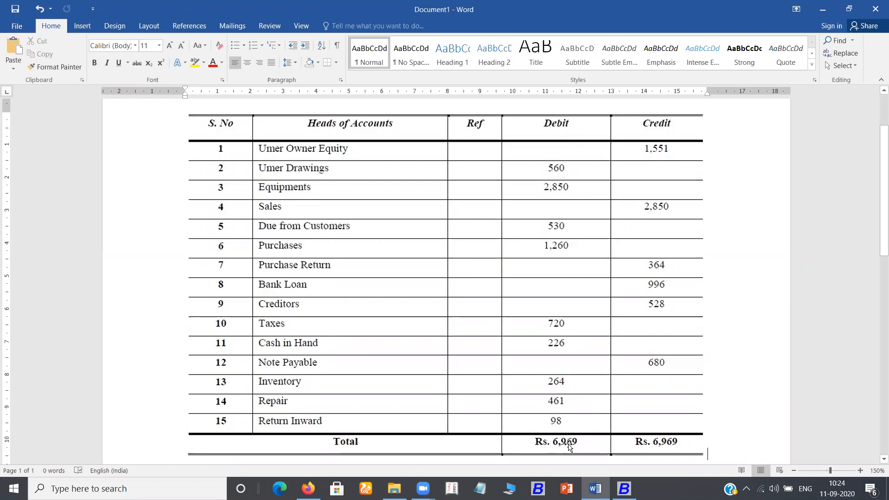
key("alt+Tab")
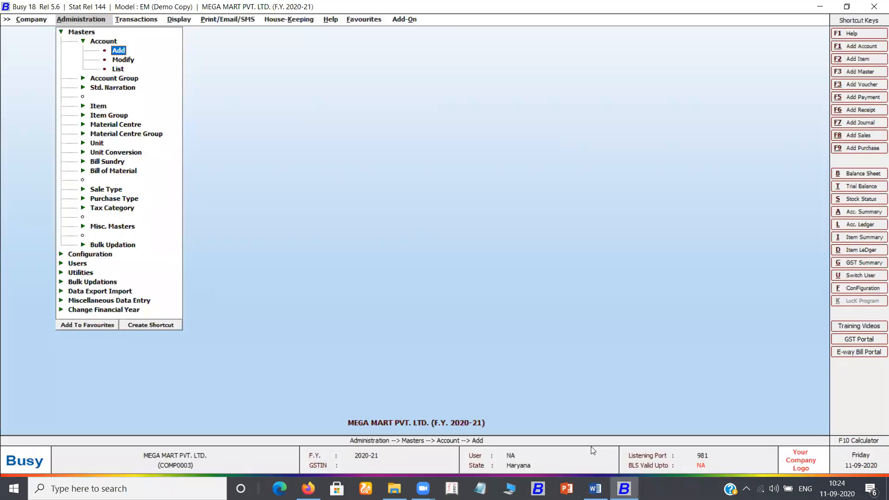
key("Right")
key("Right")
key("Return")
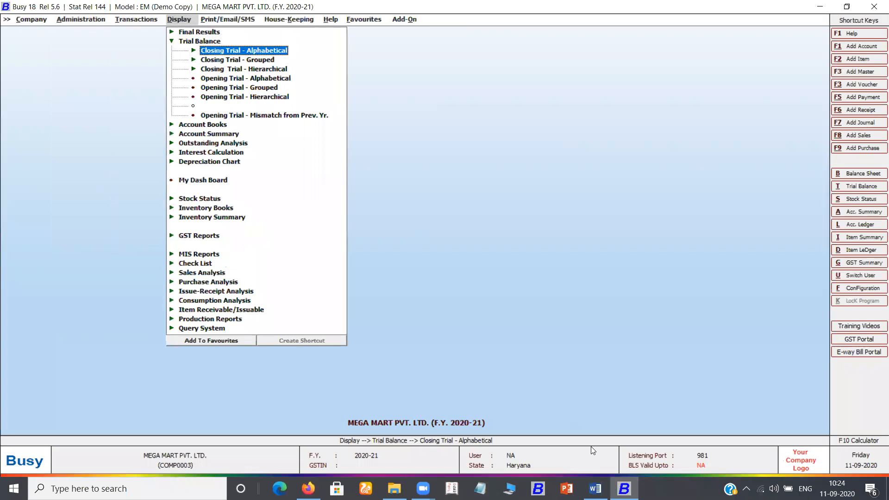
key("Up")
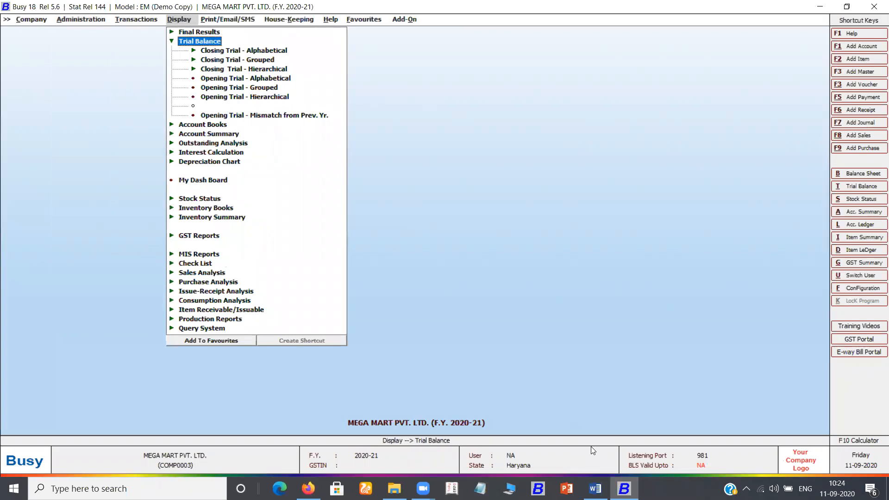
key("Down")
key("Return")
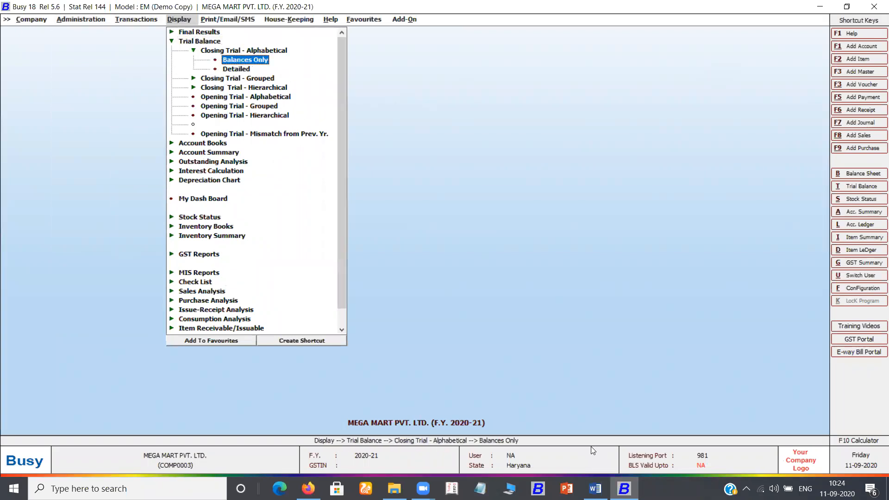
key("Return")
key("Return")
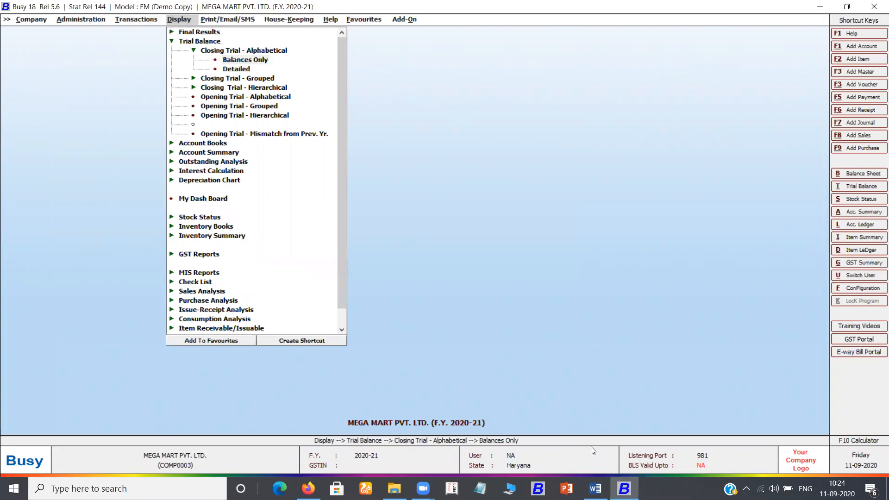
Generate the trial balance as on 01-04-2020 with accounts shown by name, excluding zero-balance accounts and parent groups
key("Return")
key("Return")
key("Return")
key("Return")
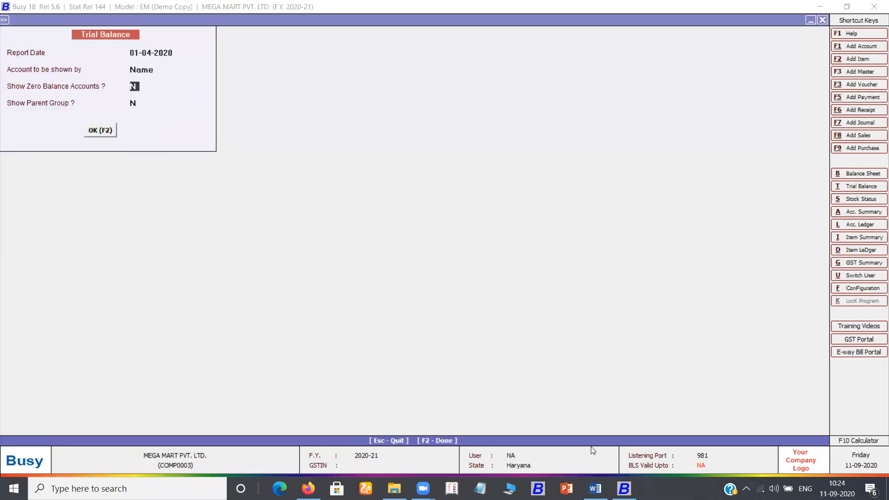
key("Return")
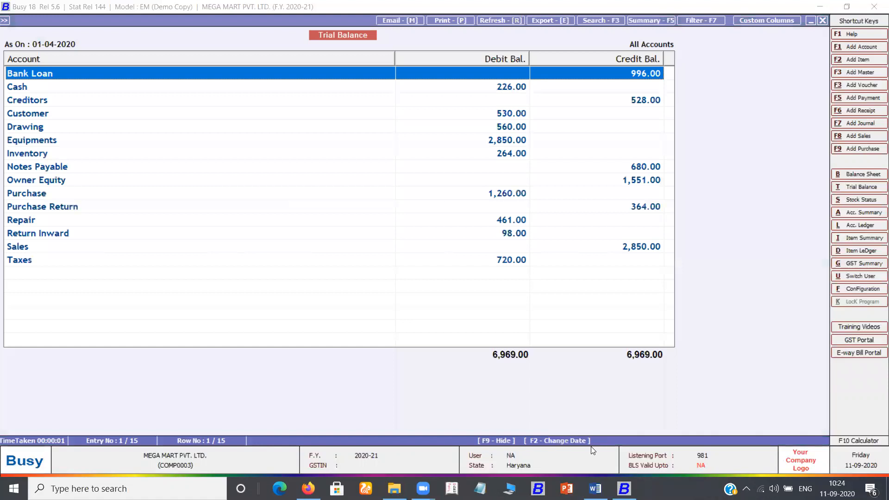